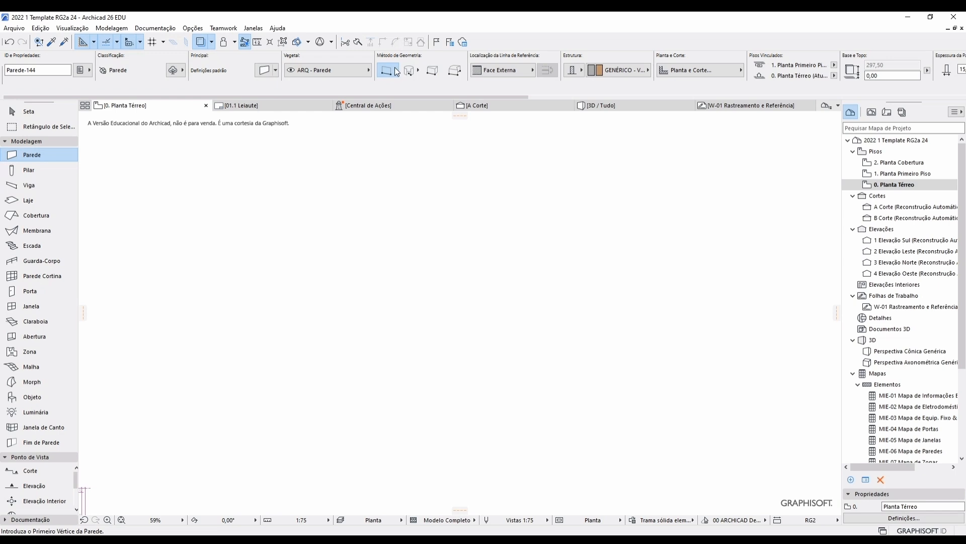
Switch the wall geometry method to curved walls drawn around a centre point.
click(397, 70)
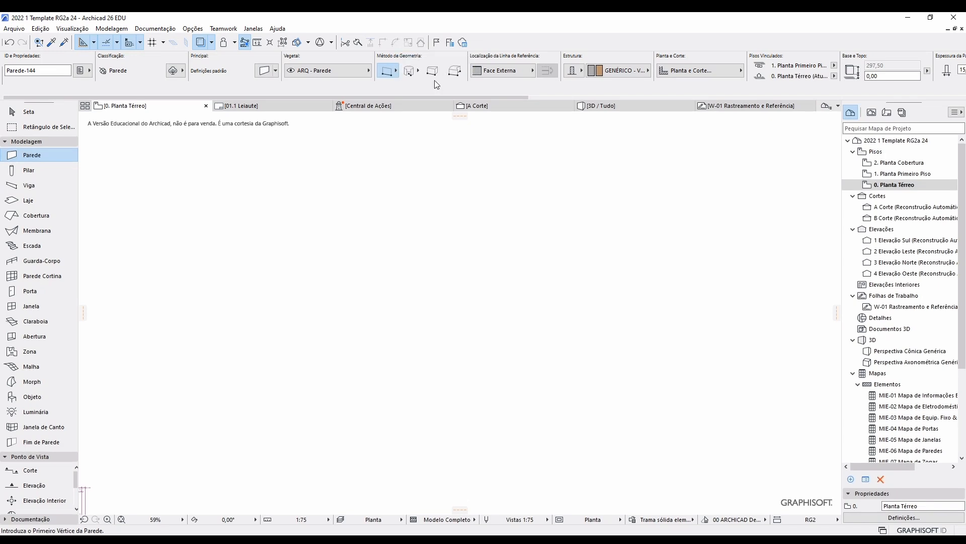
click(416, 73)
Draw a full circular wall of radius 300 around a chosen centre.
click(433, 280)
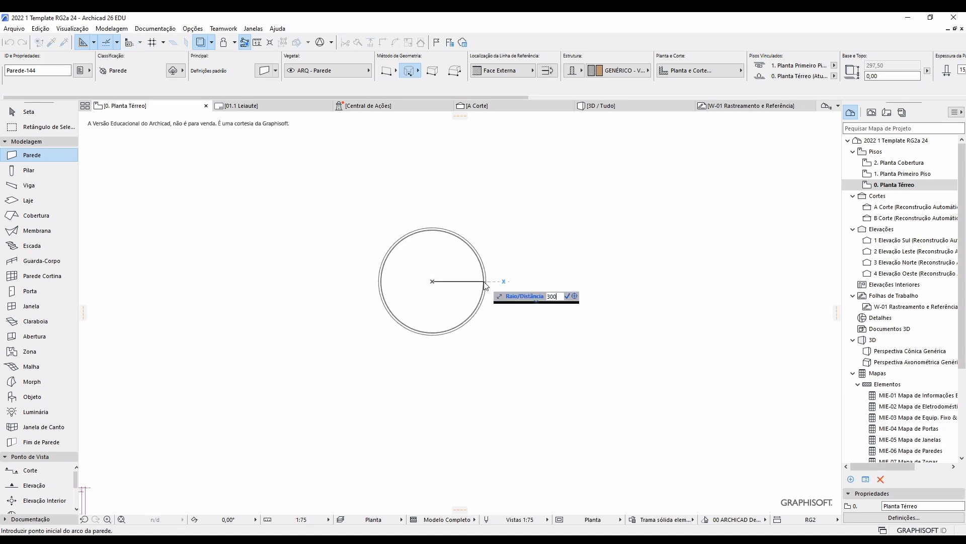
key(Return)
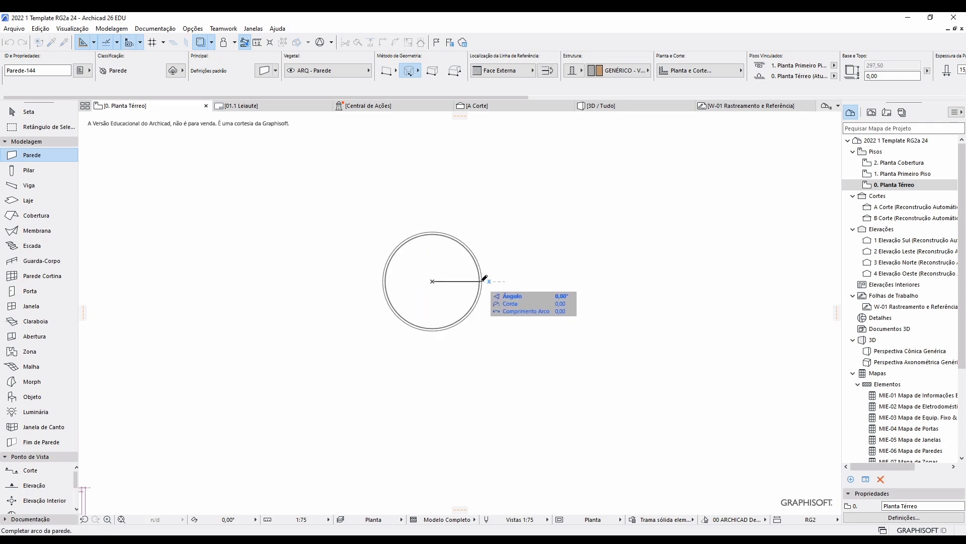
click(482, 281)
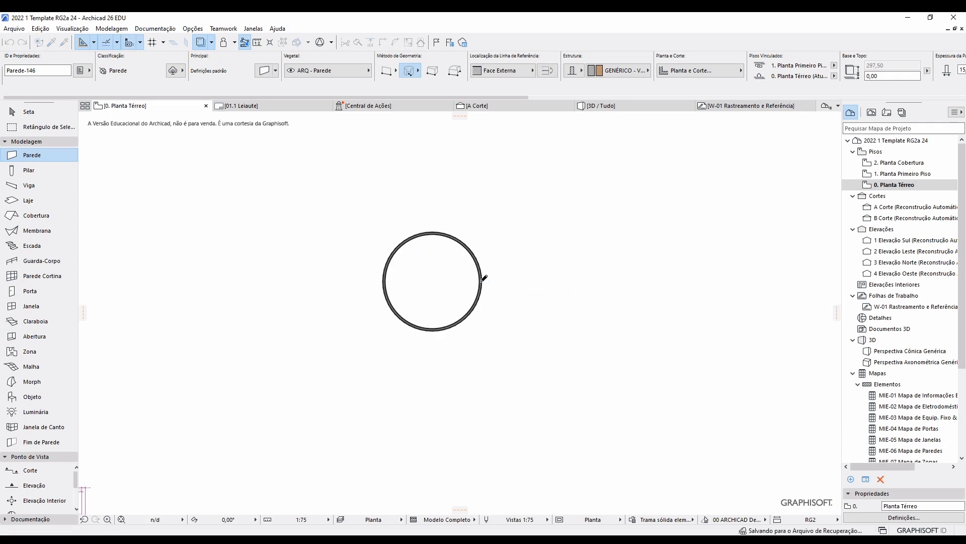
Draw a short straight wall right of the circle, then switch to the polygonal wall method.
click(435, 76)
click(523, 244)
click(591, 243)
middle_drag(618, 308, 416, 306)
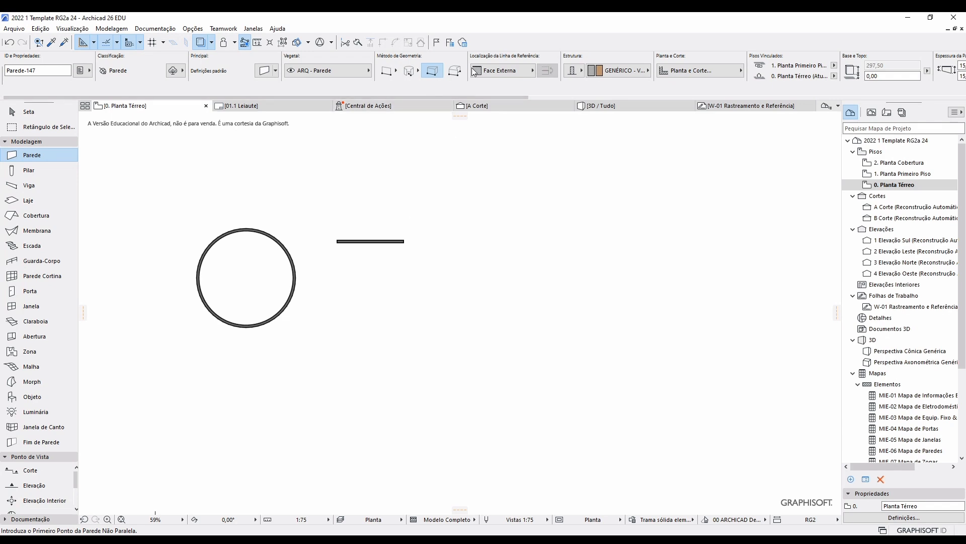
click(455, 70)
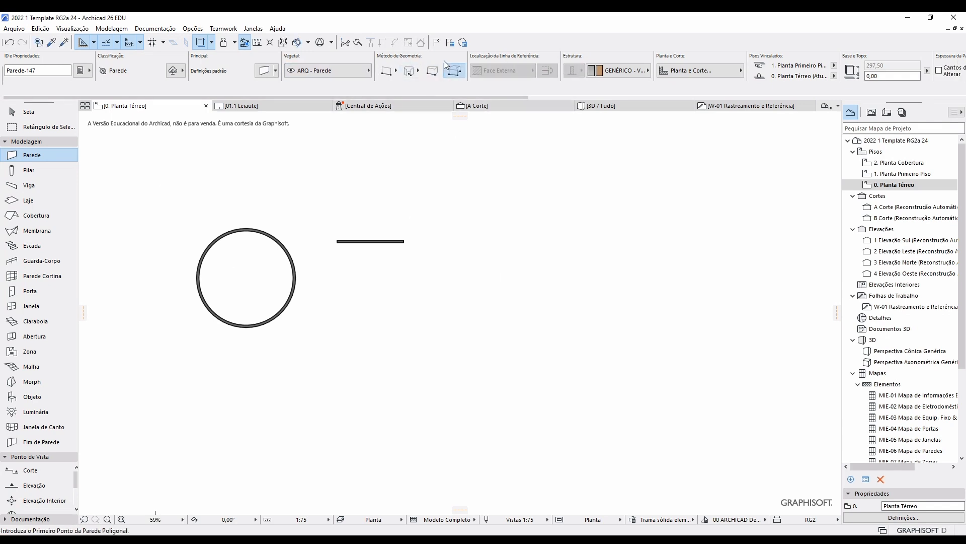
Draw a thin horizontal line on the plan with the Documentation Line tool.
click(5, 141)
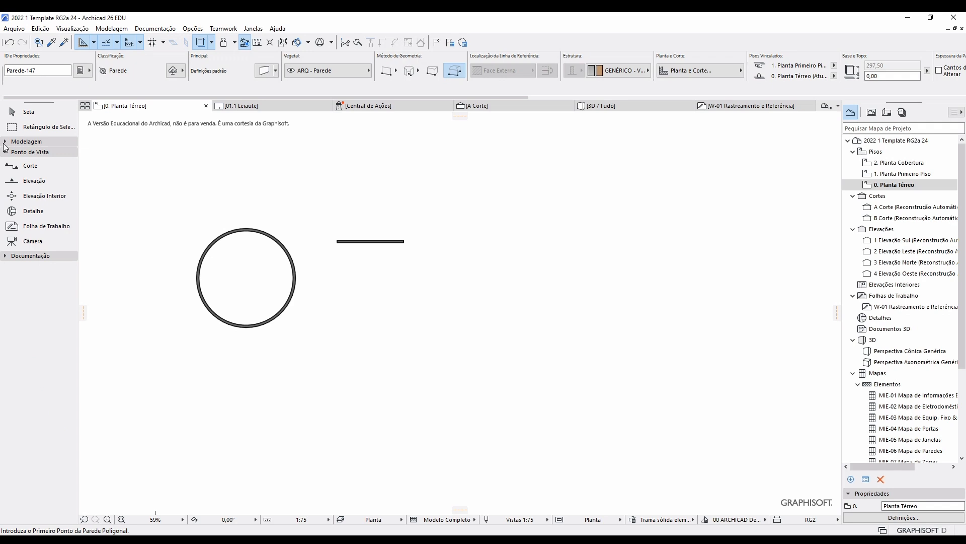
click(5, 256)
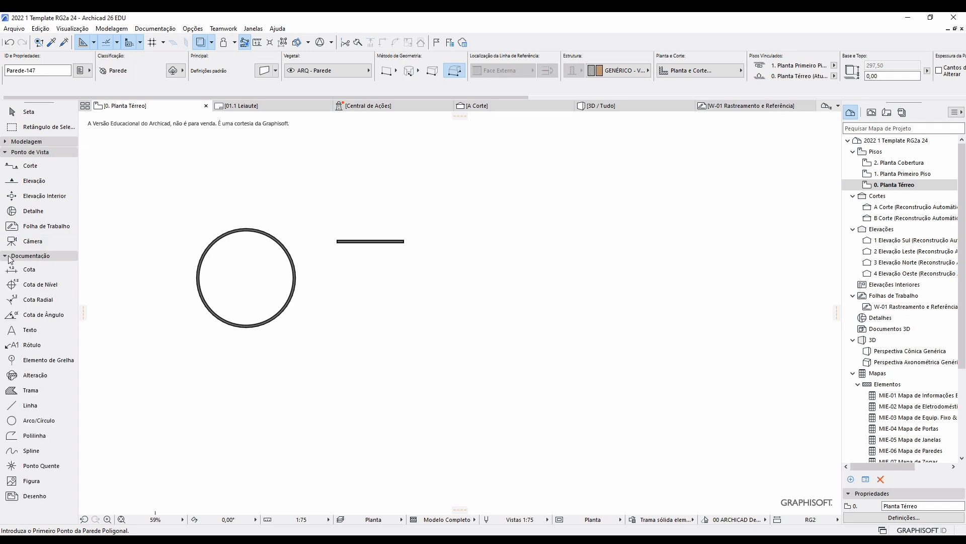
click(30, 408)
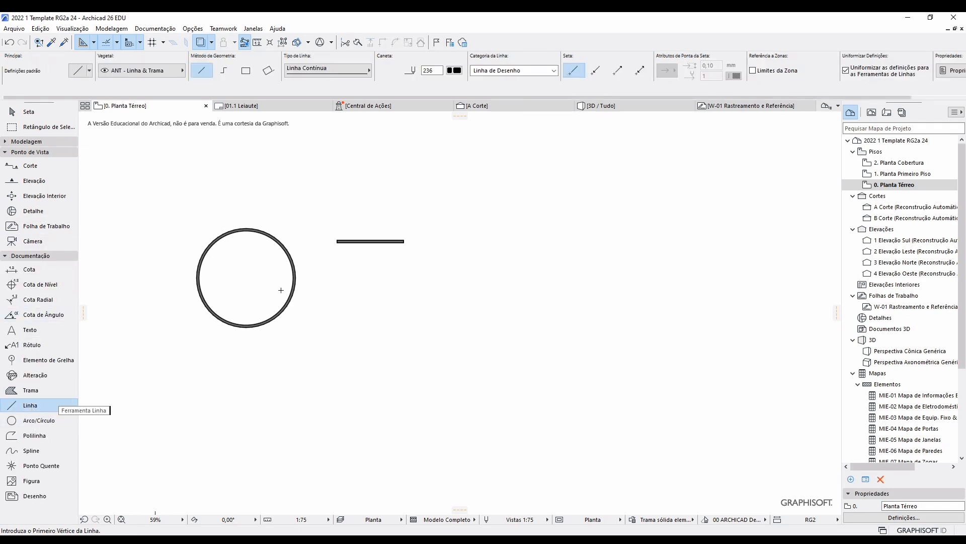
scroll(543, 272, up, 3)
click(539, 280)
click(606, 280)
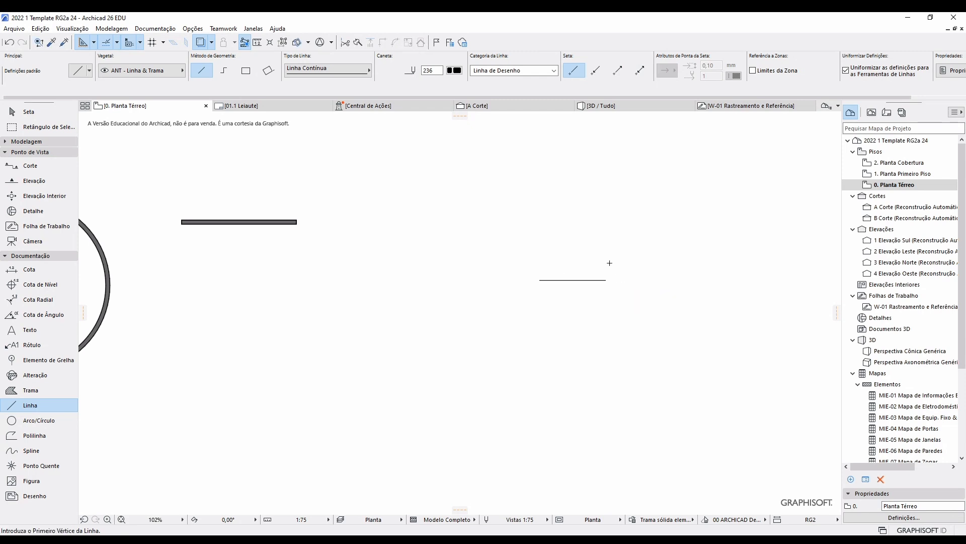
Draw a closed polyline outline with a pointed corner and a tangent-arc rounded lobe.
click(55, 436)
click(419, 296)
click(486, 296)
click(486, 256)
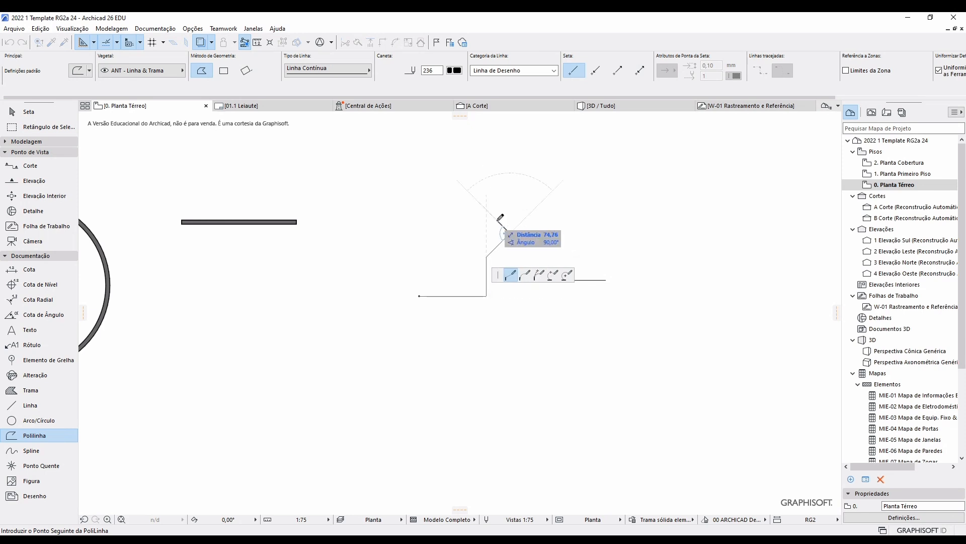
click(459, 244)
click(449, 224)
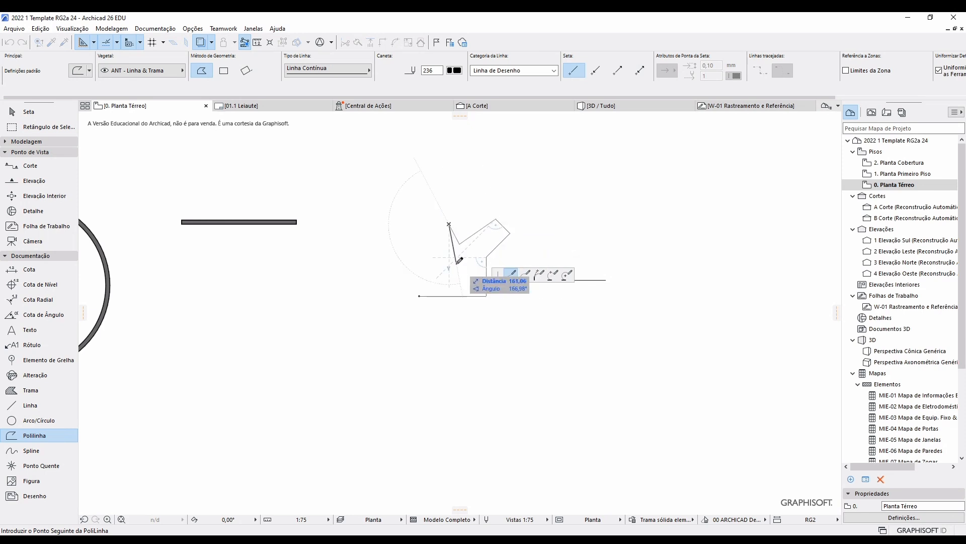
click(460, 266)
click(440, 280)
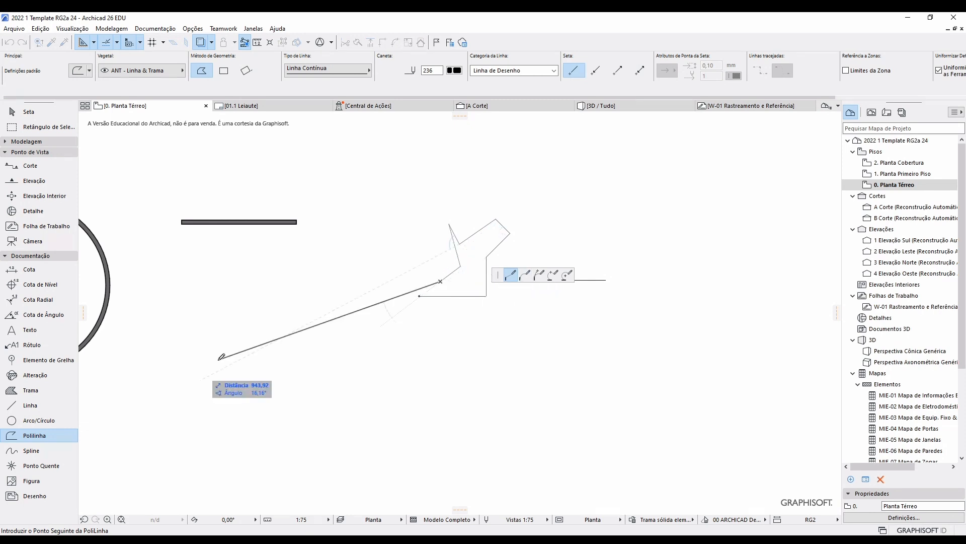
click(526, 277)
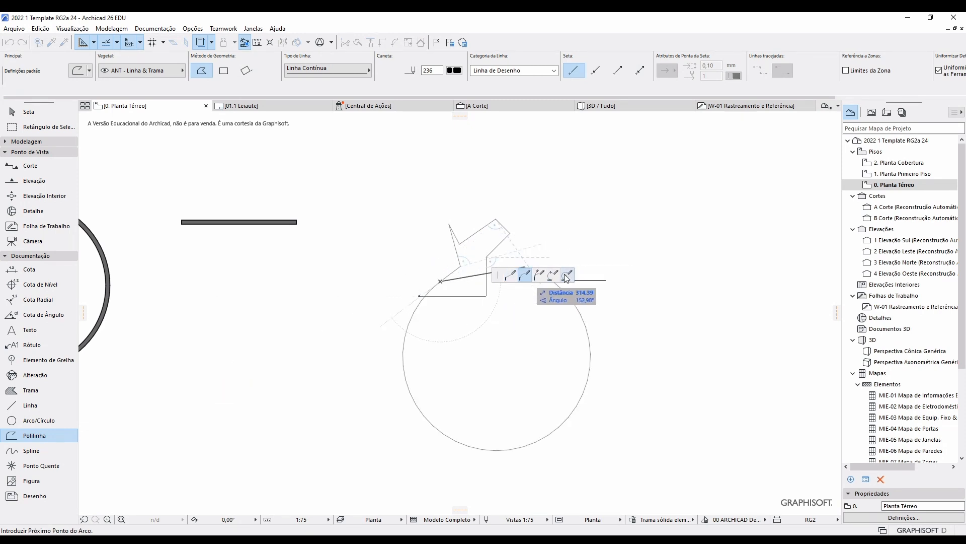
click(419, 296)
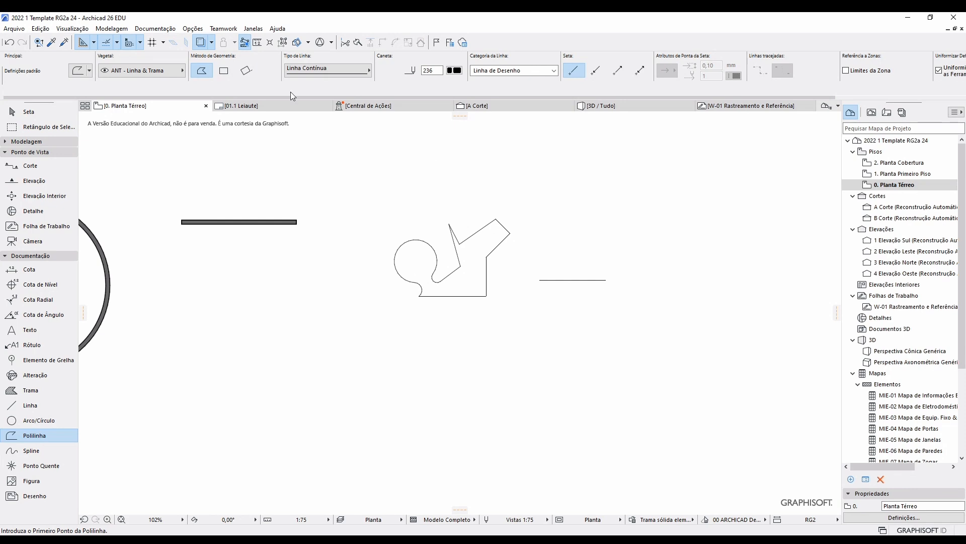
click(10, 142)
Fill the traced polyline outline with a polygonal wall using the magic wand.
click(31, 155)
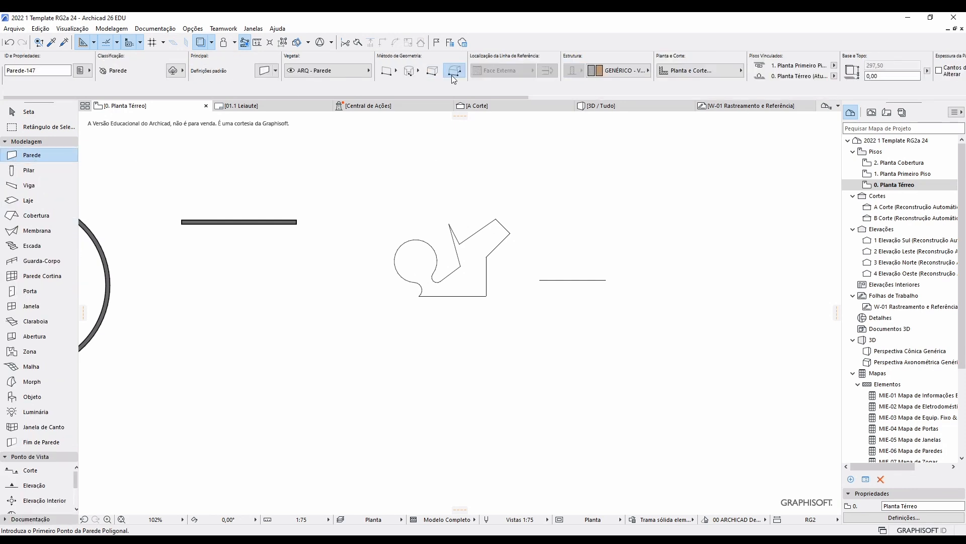
click(479, 258)
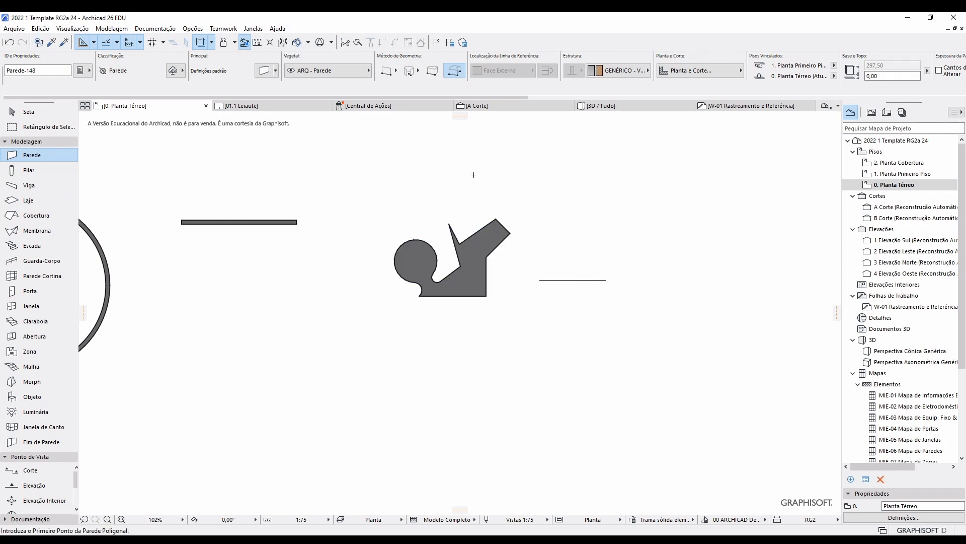
scroll(473, 175, down, 2)
Draw a small square polygonal wall below the outline and view the model in 3D.
click(330, 376)
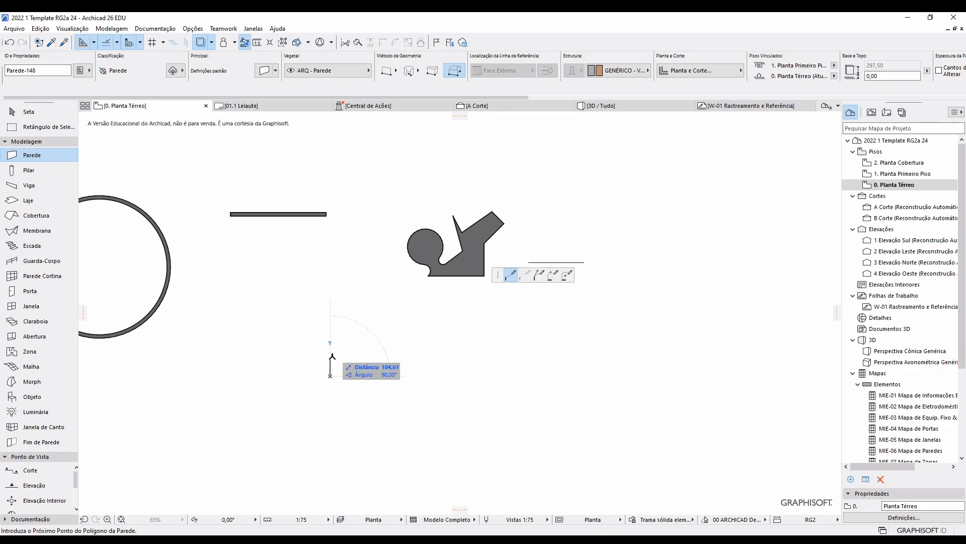
click(330, 342)
click(372, 342)
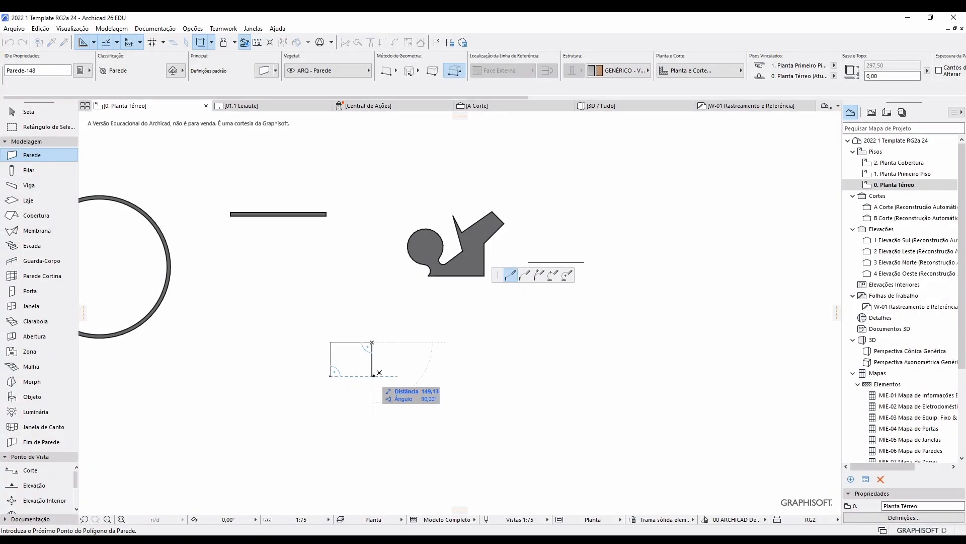
click(371, 376)
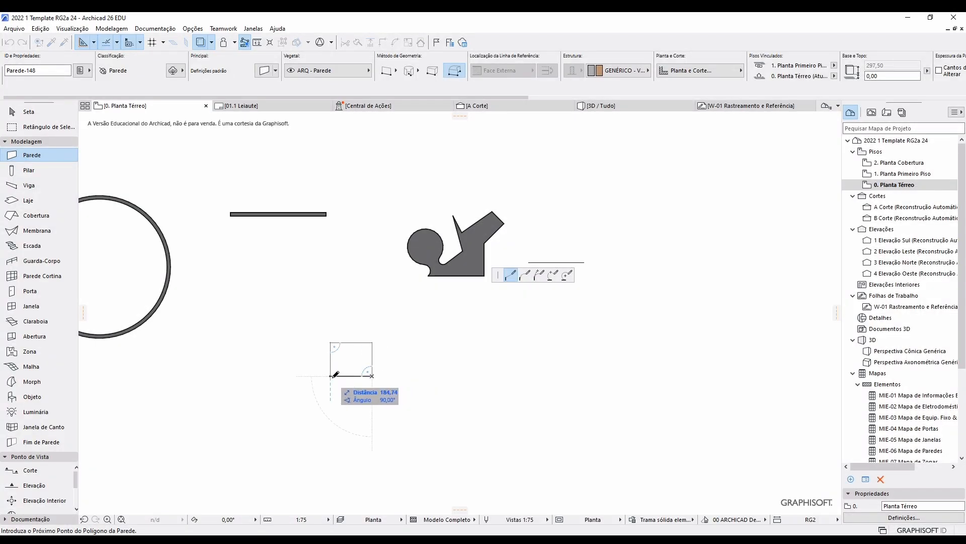
click(330, 376)
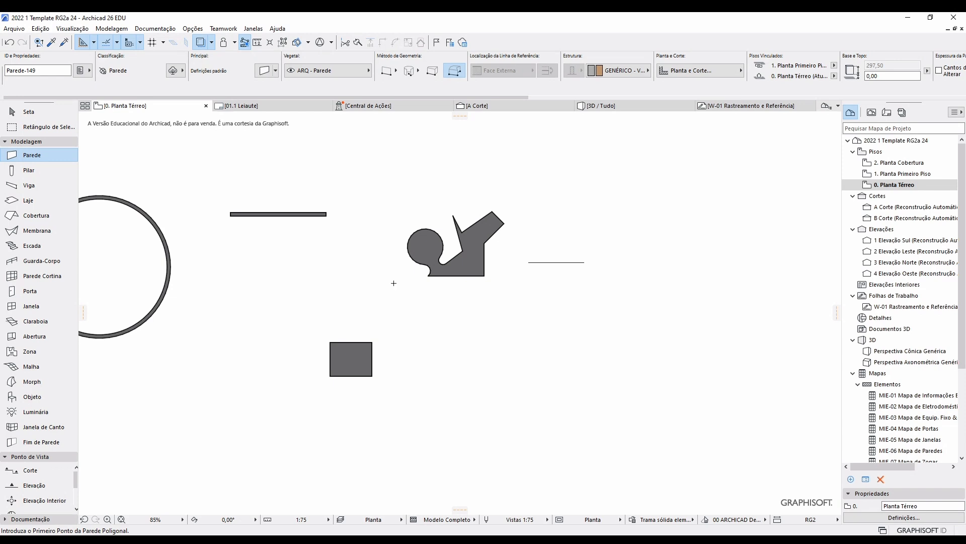
key(F3)
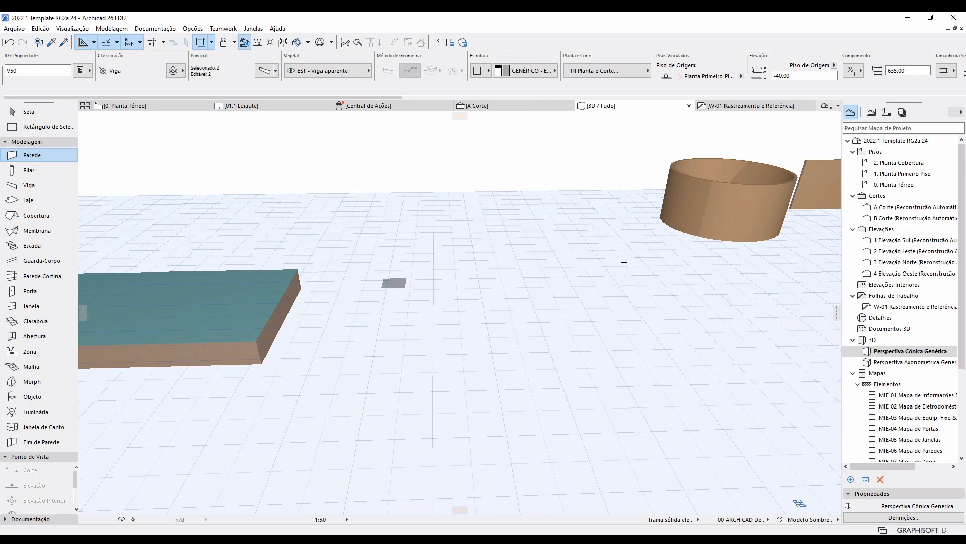
Orbit the 3D walls, then back on the plan change the wall reference line position.
mouse_move(624, 262)
middle_down()
mouse_move(207, 400)
mouse_move(528, 369)
mouse_move(637, 397)
mouse_move(639, 265)
mouse_move(446, 373)
mouse_move(602, 309)
middle_up()
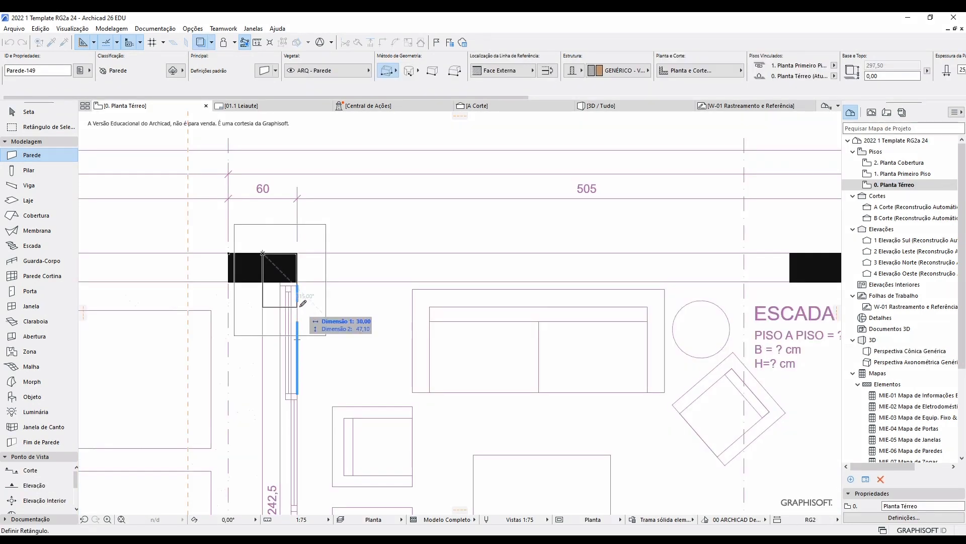
key(c)
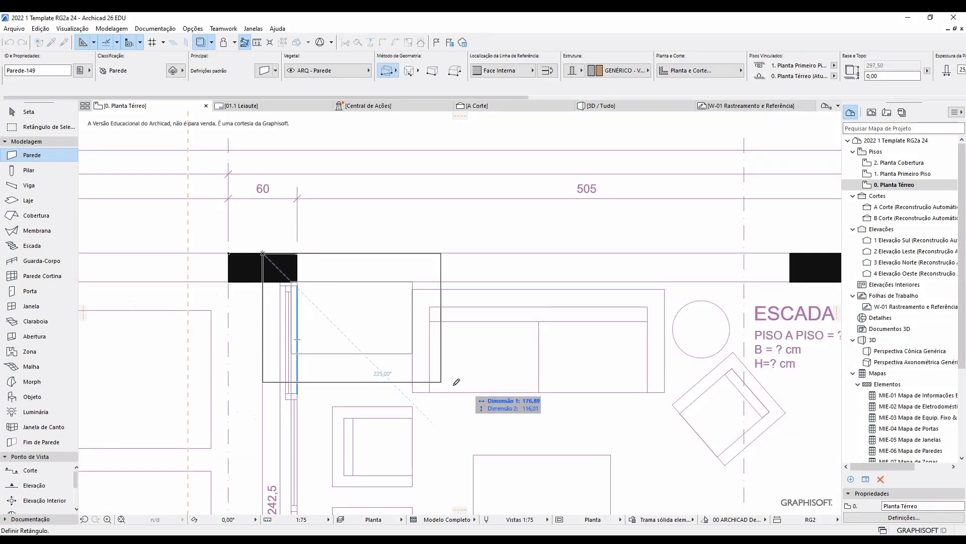
Complete the rectangular outer wall ring by placing its opposite corner at the building's lower-right.
scroll(523, 392, down, 3)
middle_drag(667, 408, 433, 290)
scroll(454, 306, down, 4)
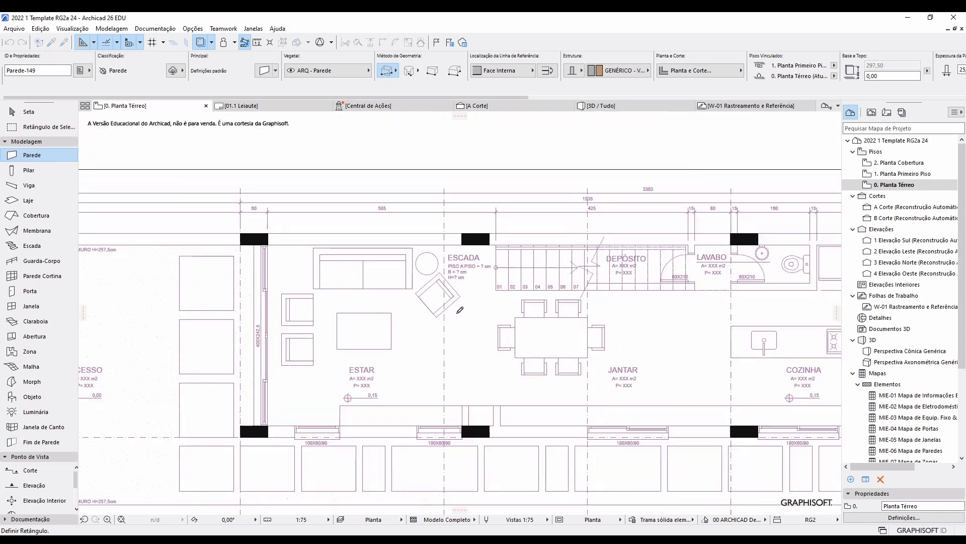
middle_drag(575, 360, 396, 325)
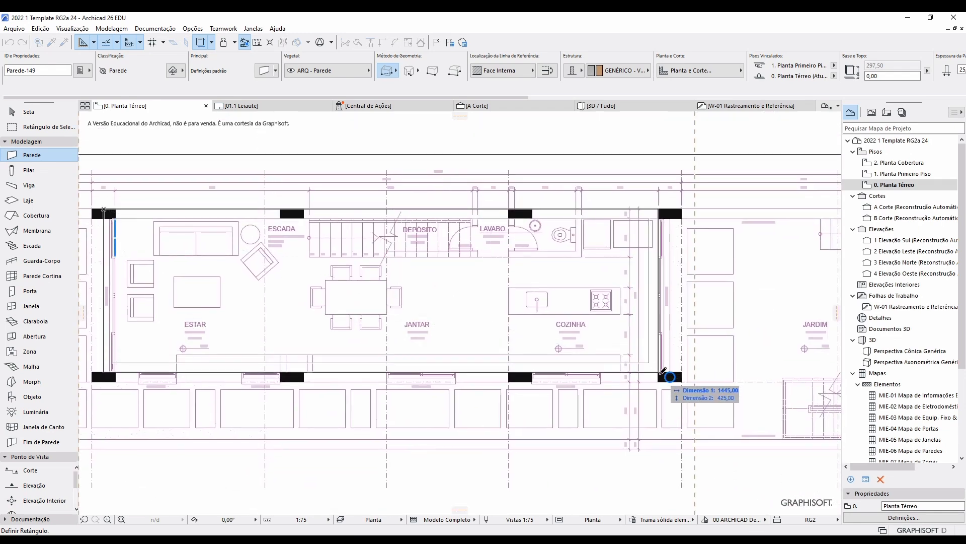
scroll(671, 376, up, 3)
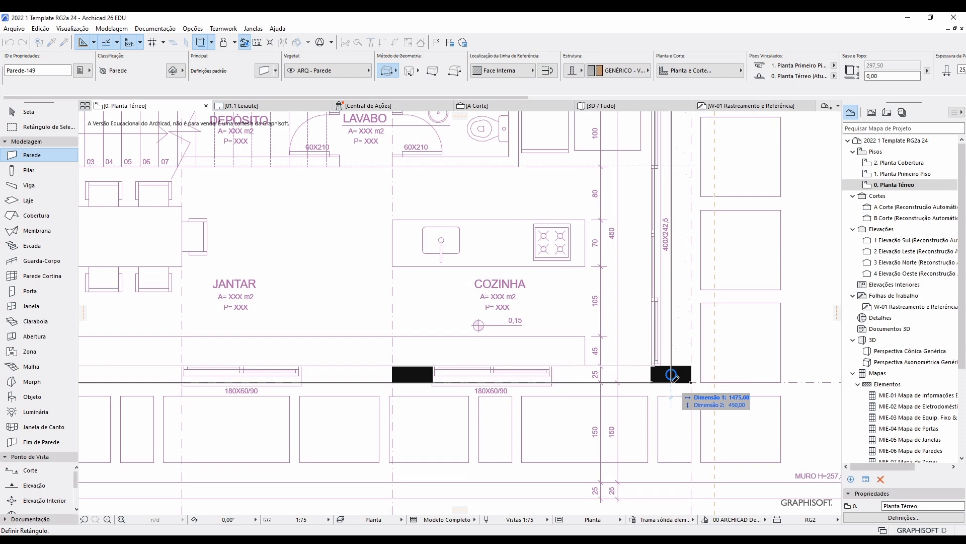
click(672, 377)
scroll(673, 381, down, 5)
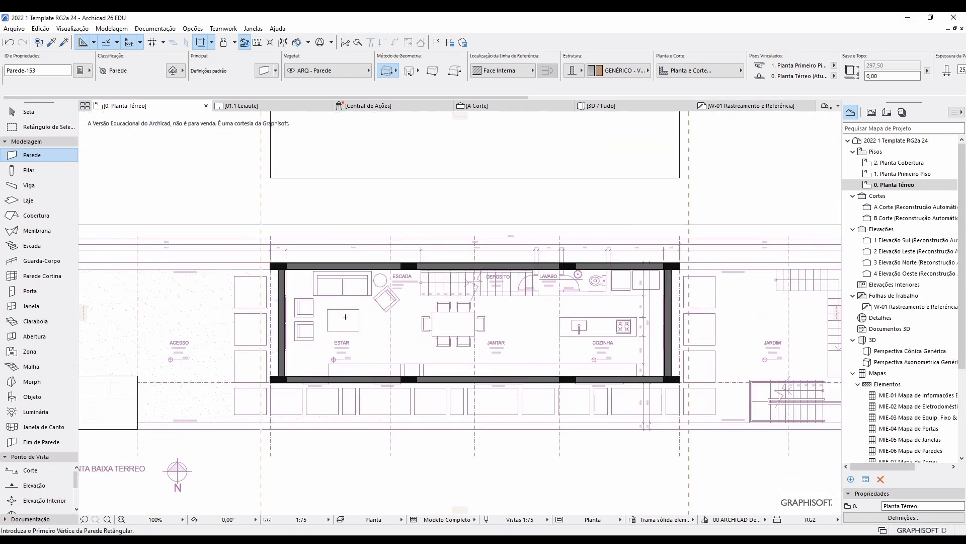
scroll(478, 356, up, 3)
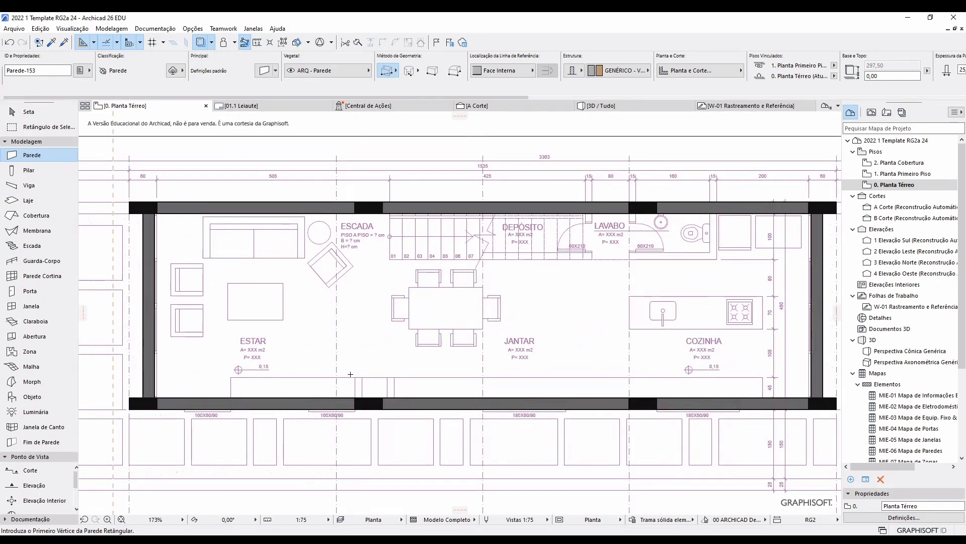
middle_drag(549, 352, 475, 396)
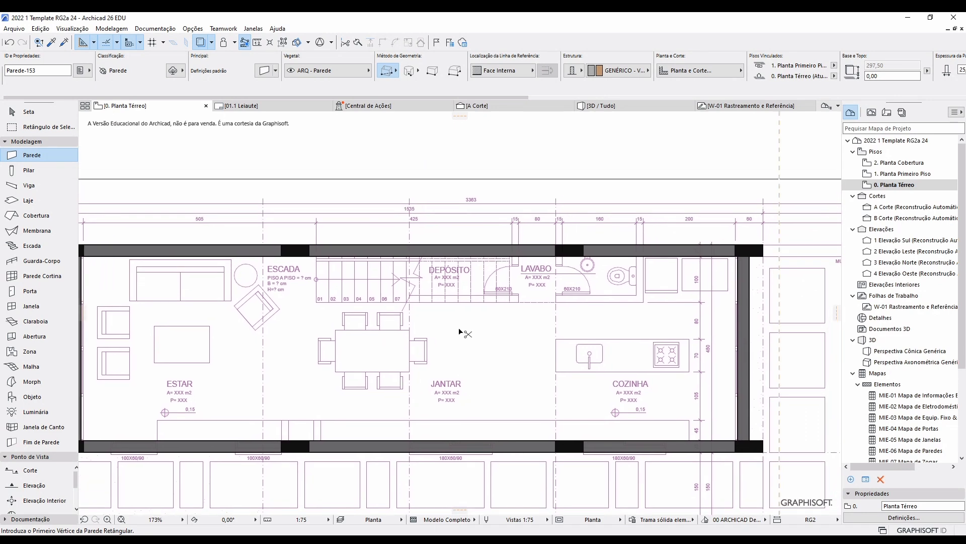
Set the default wall thickness to 15 in Wall Default Settings.
key(ctrl+t)
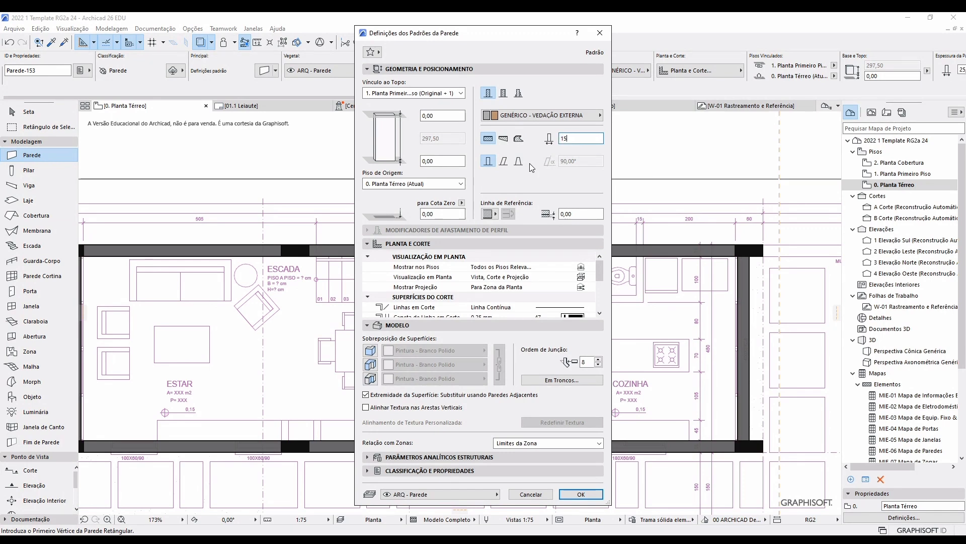
key(Return)
scroll(317, 269, up, 3)
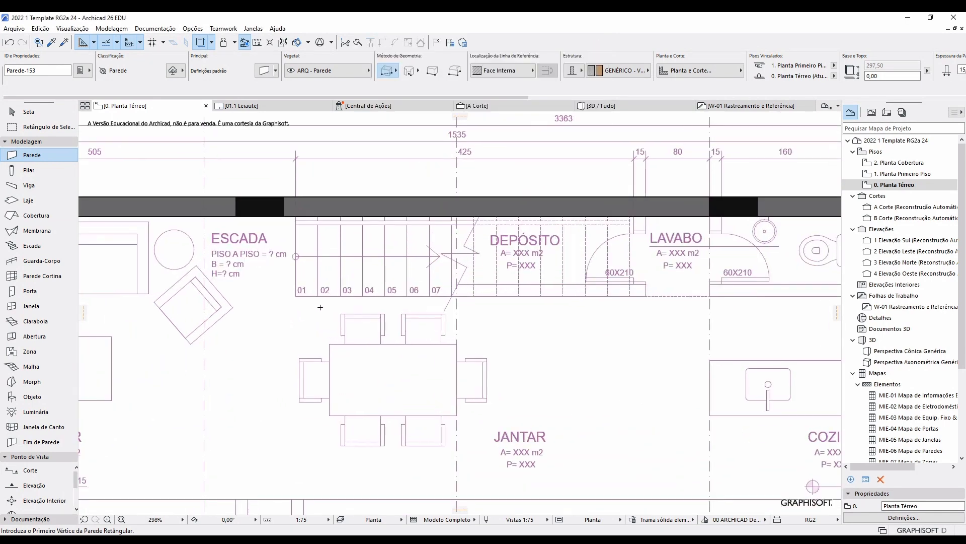
click(296, 295)
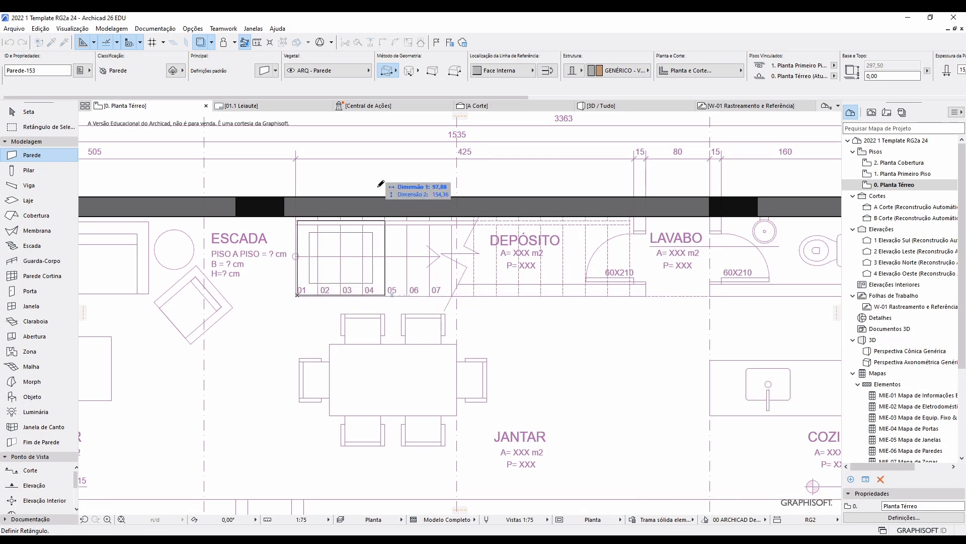
Switch to the polyline wall method and draw a wall along the stair to the outer wall.
click(397, 70)
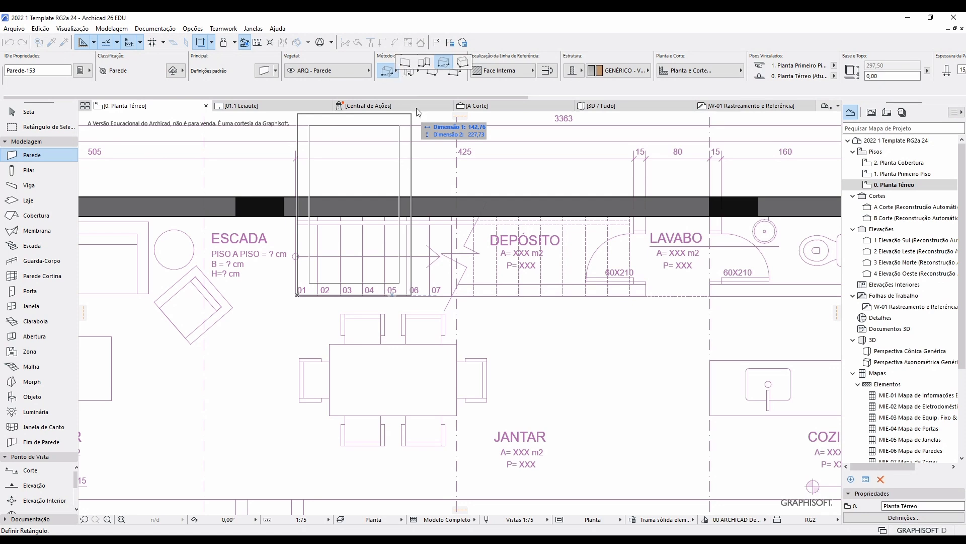
click(424, 61)
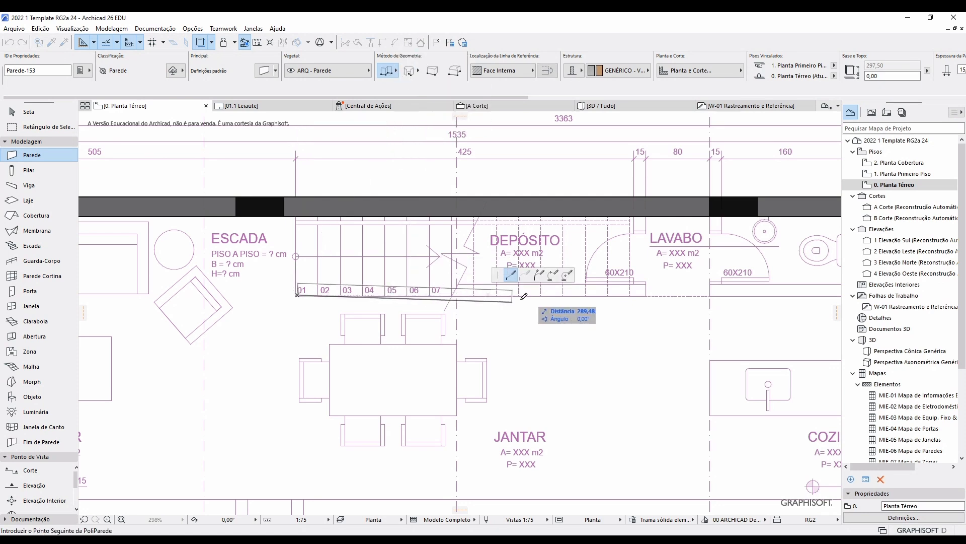
key(Escape)
scroll(297, 296, up, 4)
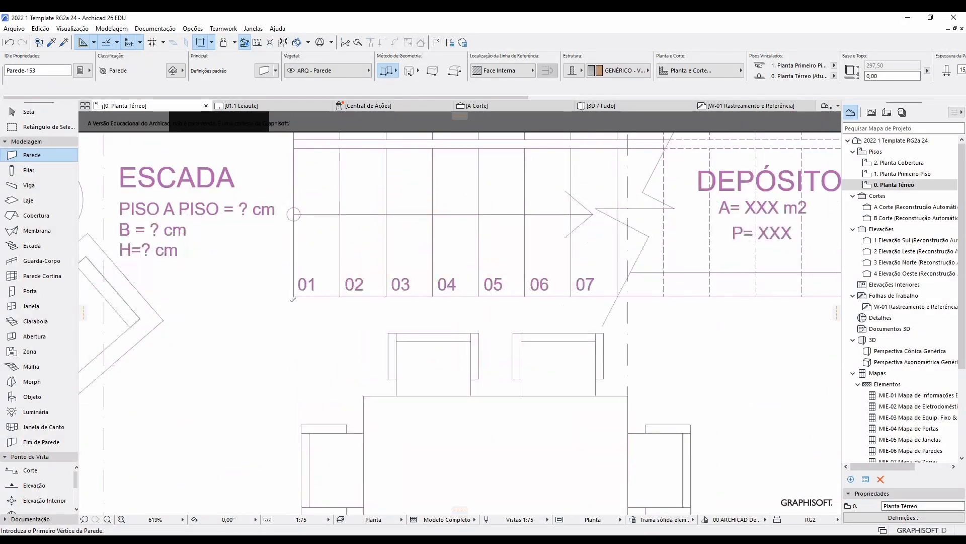
click(295, 295)
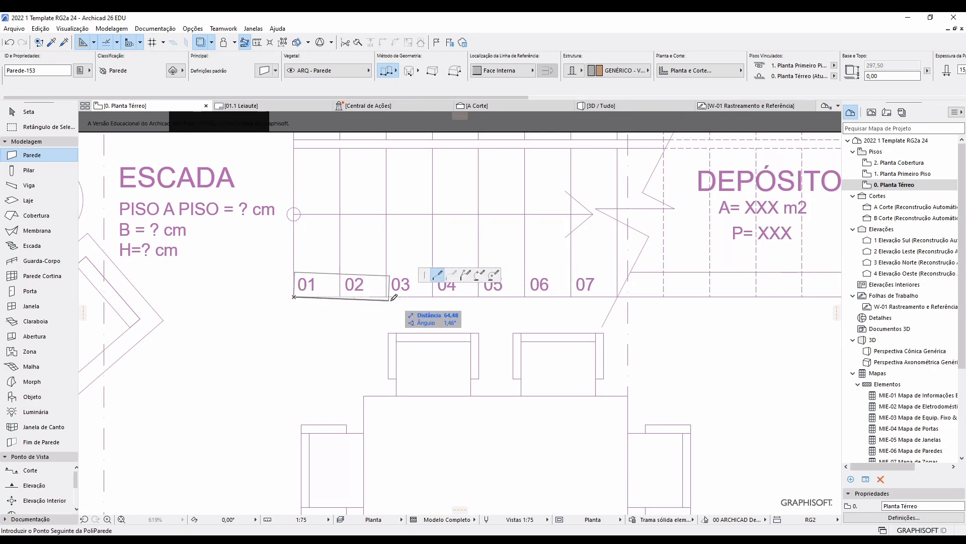
scroll(303, 330, down, 6)
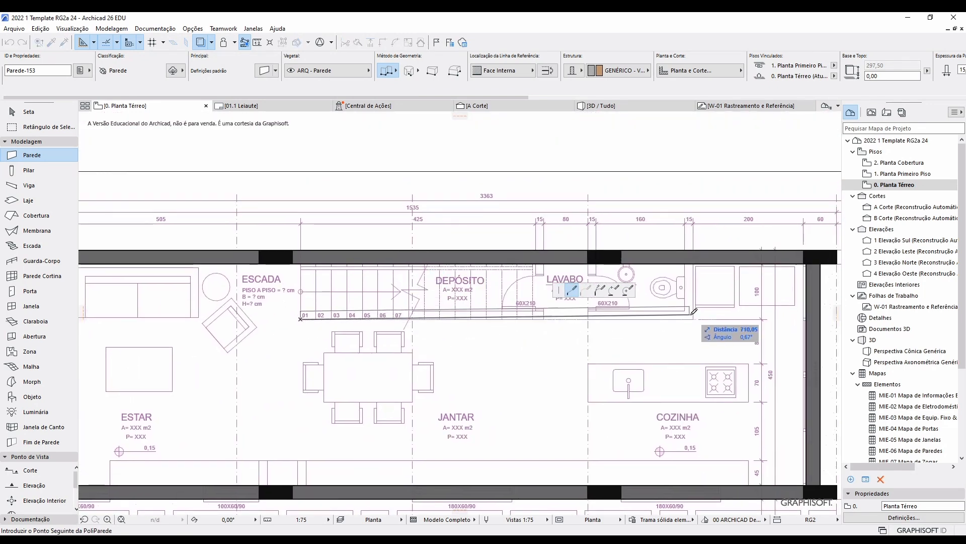
double_click(695, 262)
Draw two vertical partitions beside the LAVABO, including one between DEPÓSITO and LAVABO.
scroll(579, 262, up, 3)
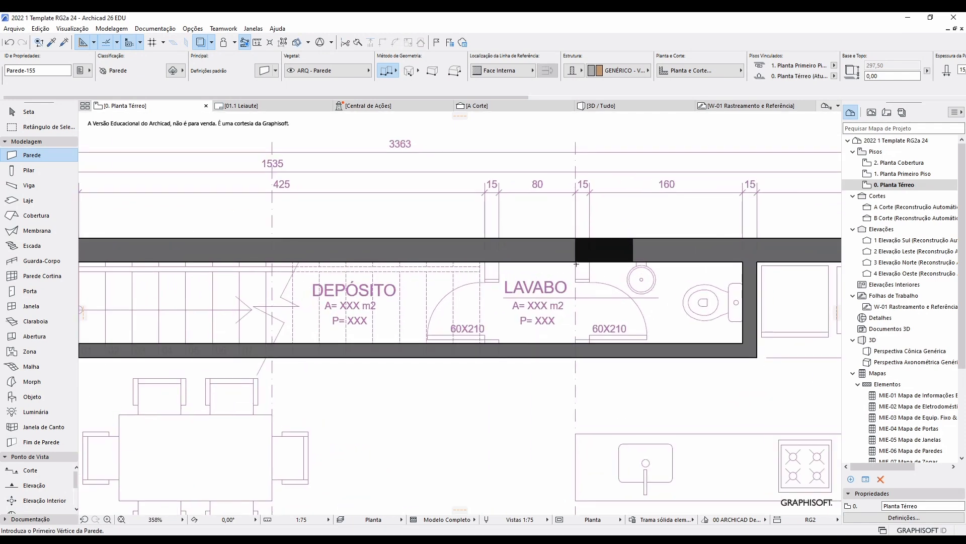
click(577, 261)
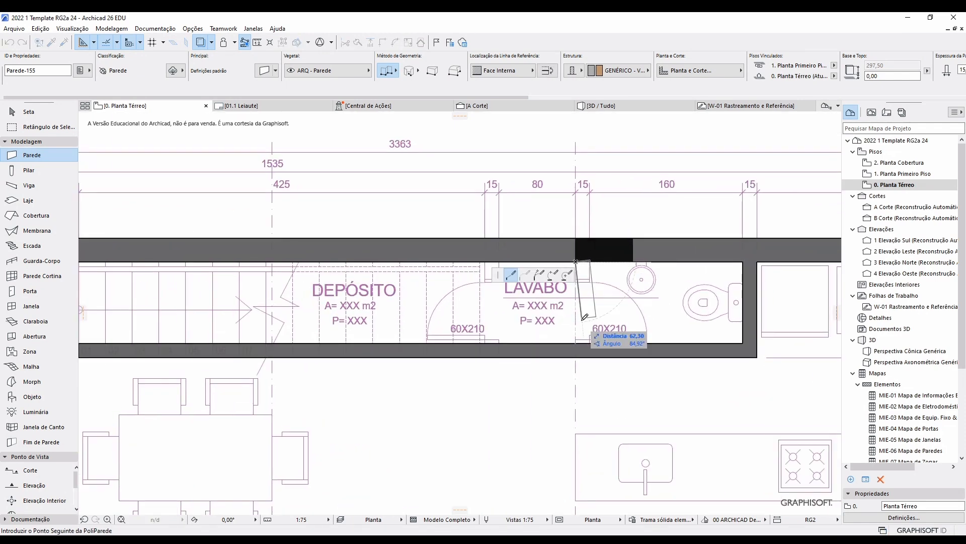
double_click(577, 343)
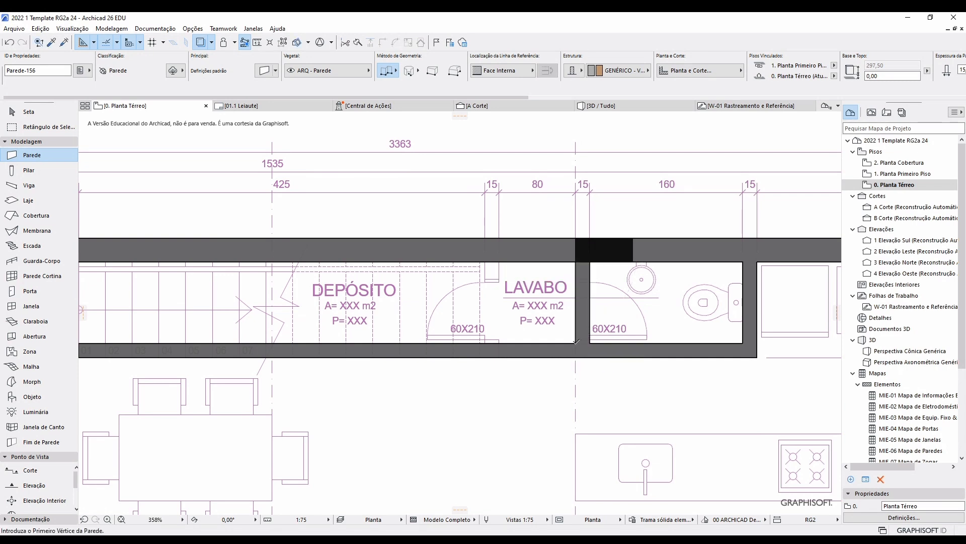
click(499, 262)
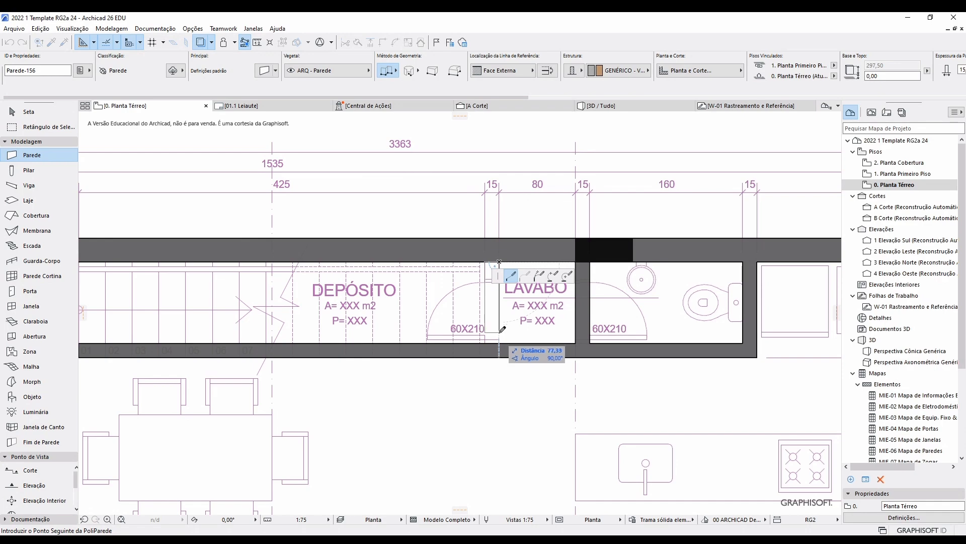
double_click(500, 343)
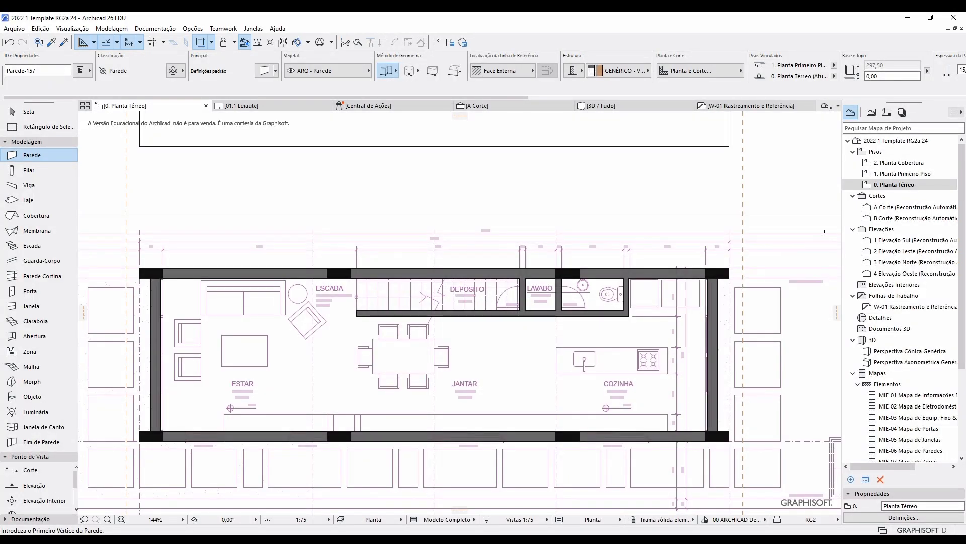
On 1. Planta Primeiro Piso, draw the wall between the left DORMITÓRIO and WC and a short wall by the stair.
click(894, 175)
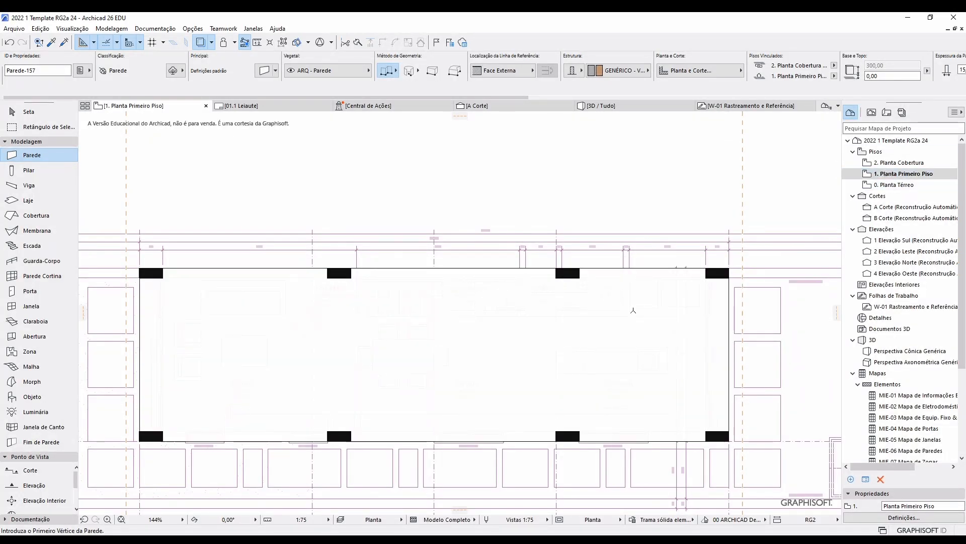
scroll(473, 330, down, 3)
scroll(453, 393, up, 5)
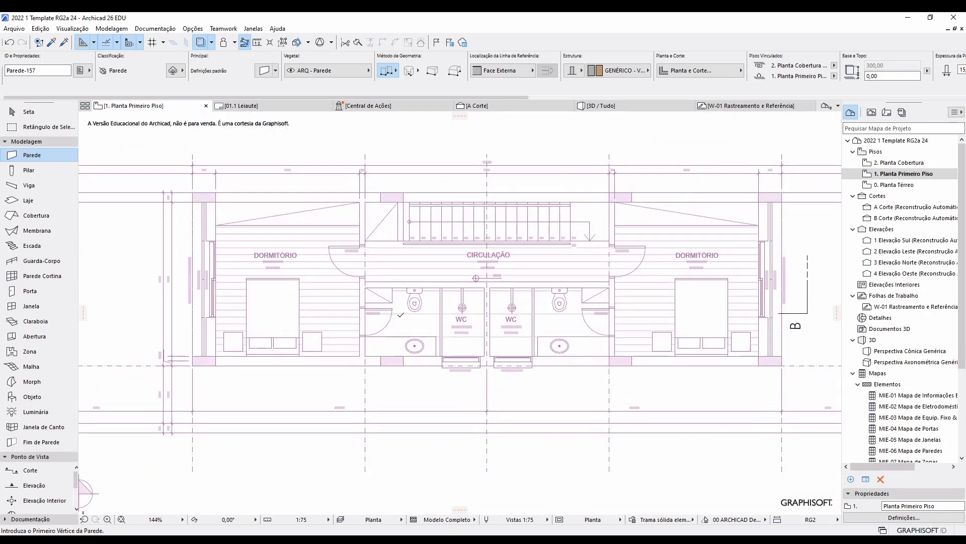
click(352, 372)
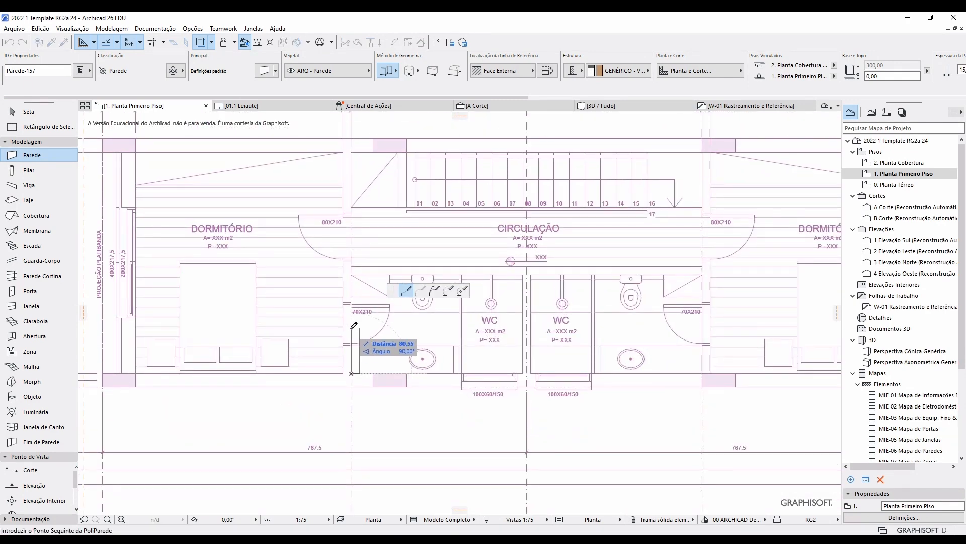
middle_drag(355, 239, 453, 298)
double_click(448, 212)
click(501, 212)
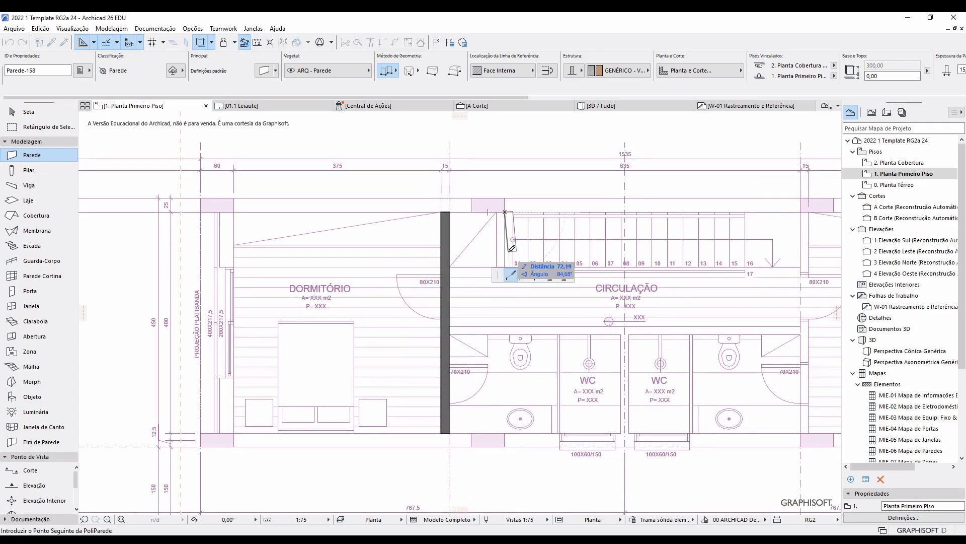
middle_drag(506, 260, 288, 246)
double_click(518, 230)
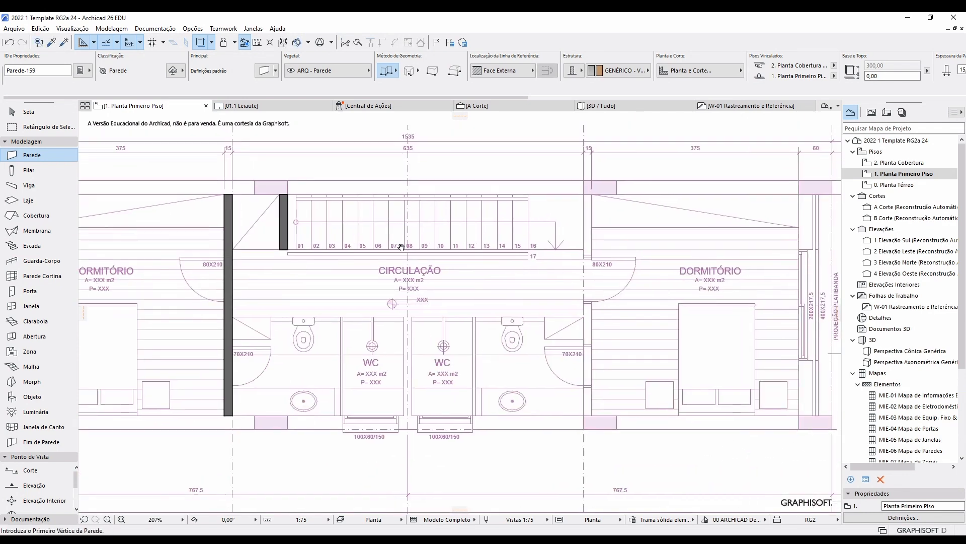
Draw the right CIRCULAÇÃO wall, the wall separating it from the WCs, and the partition between the WCs.
click(587, 195)
double_click(587, 416)
click(236, 308)
double_click(584, 313)
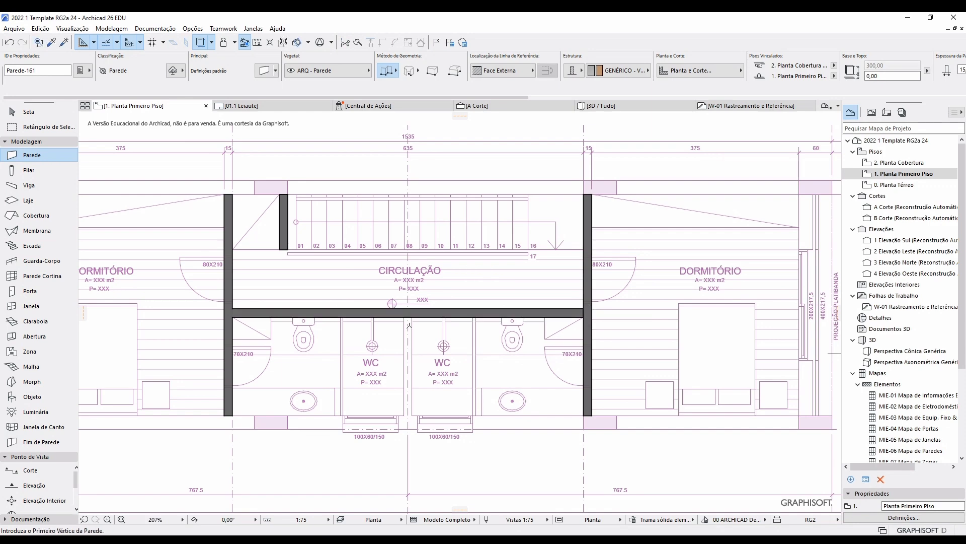
click(406, 314)
double_click(408, 415)
Bring the whole first floor into view and open Wall Default Settings.
scroll(418, 362, down, 2)
scroll(511, 256, up, 6)
scroll(512, 260, down, 4)
scroll(465, 336, down, 2)
middle_drag(464, 335, 639, 290)
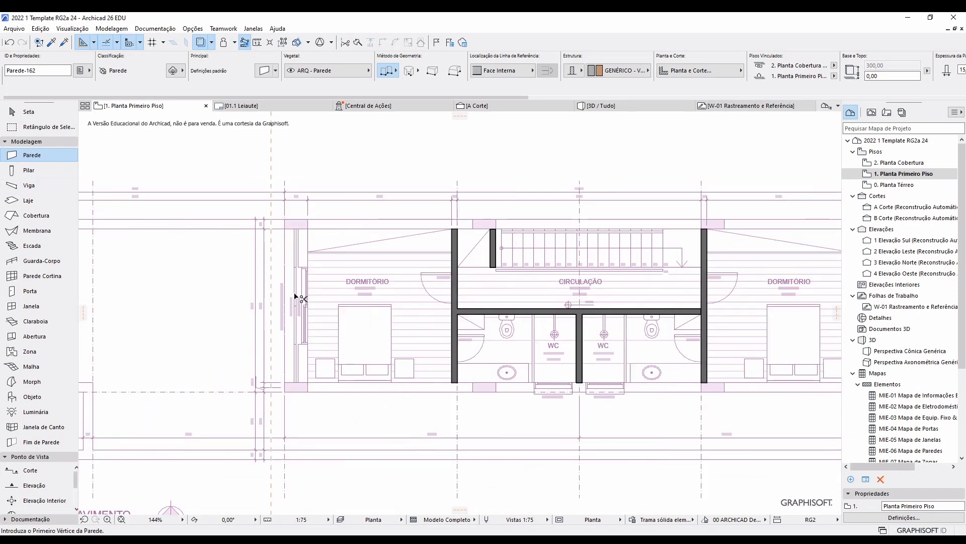
key(ctrl+t)
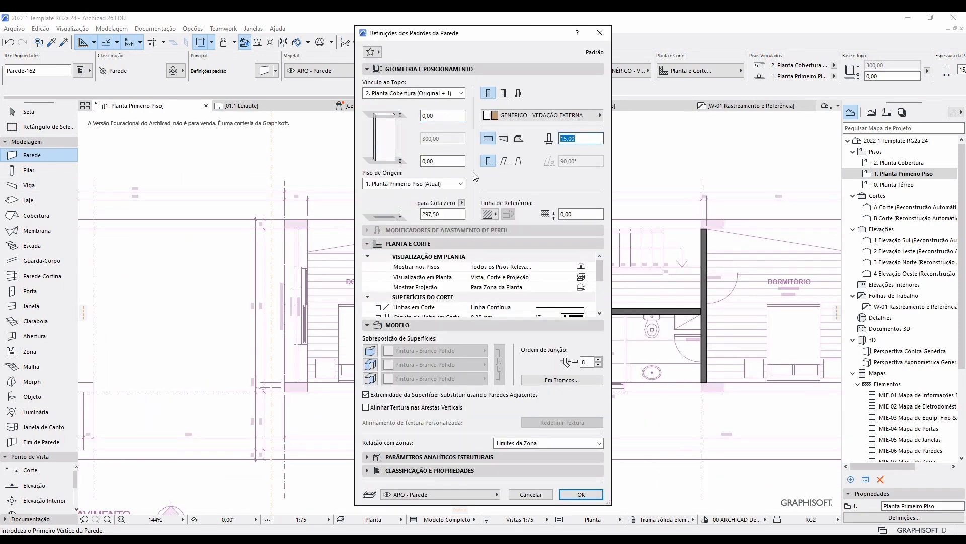
Close the wall settings and open the 0. Planta Térreo ground-floor story.
click(599, 33)
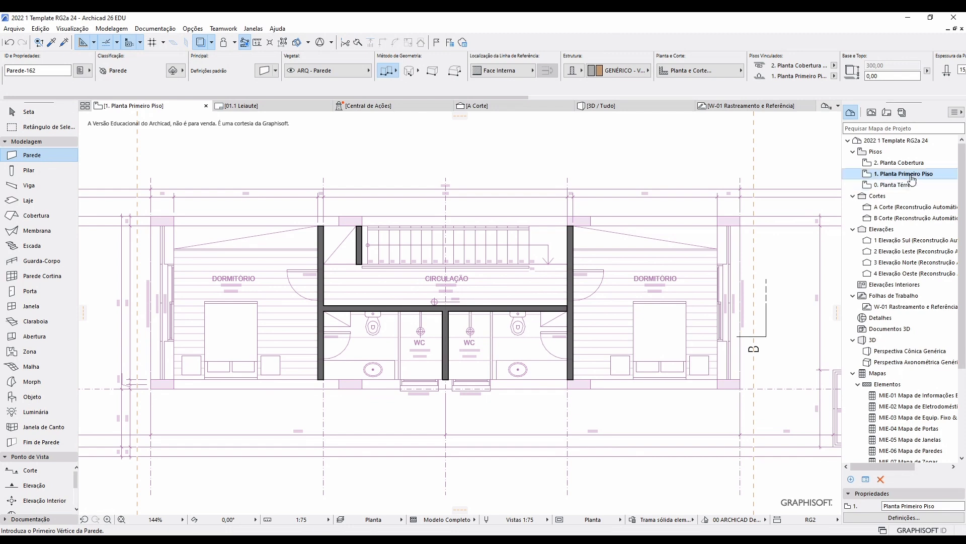
double_click(909, 185)
scroll(506, 274, down, 6)
middle_drag(517, 262, 507, 418)
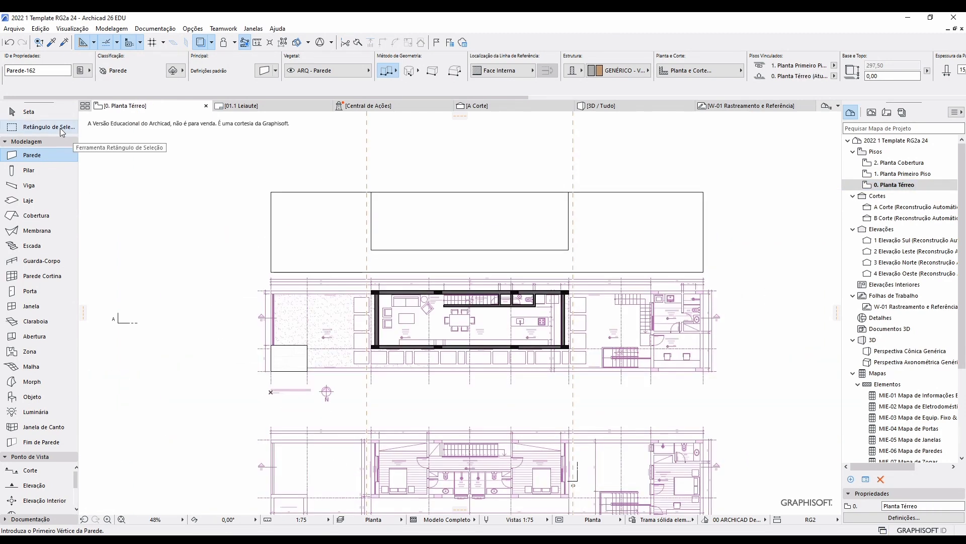
Select the four walls of the central ground-floor room, then return to 1. Planta Primeiro Piso.
click(66, 132)
click(390, 299)
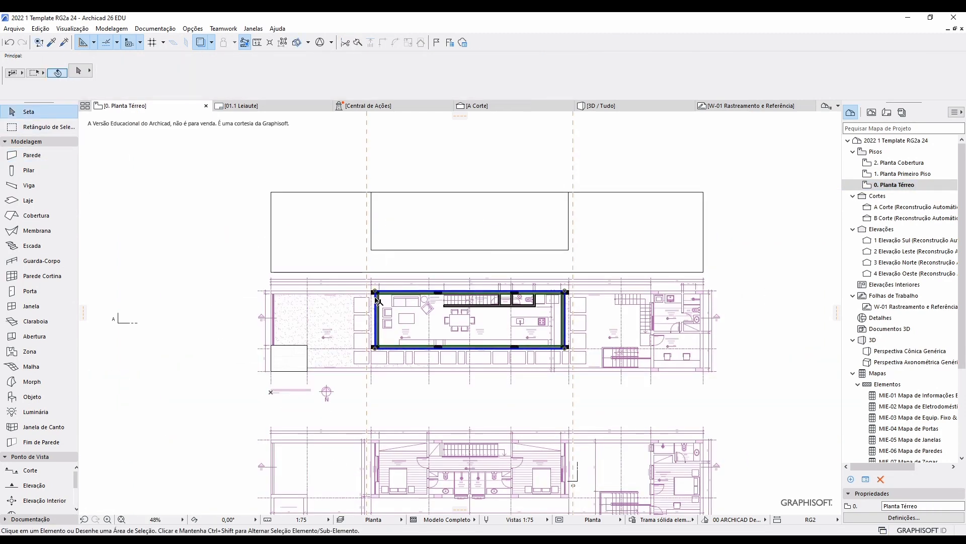
double_click(922, 175)
scroll(522, 319, up, 5)
Move the five selected first-floor interior walls from their lower-left corner into the building outline.
drag(727, 436, 473, 288)
scroll(512, 303, up, 3)
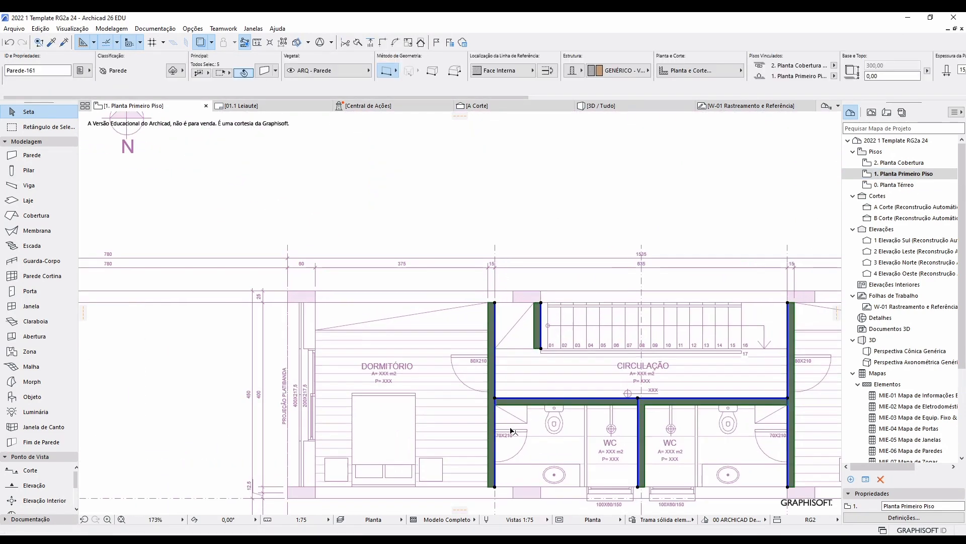
click(496, 485)
scroll(475, 141, down, 7)
middle_drag(474, 141, 449, 350)
scroll(453, 297, up, 8)
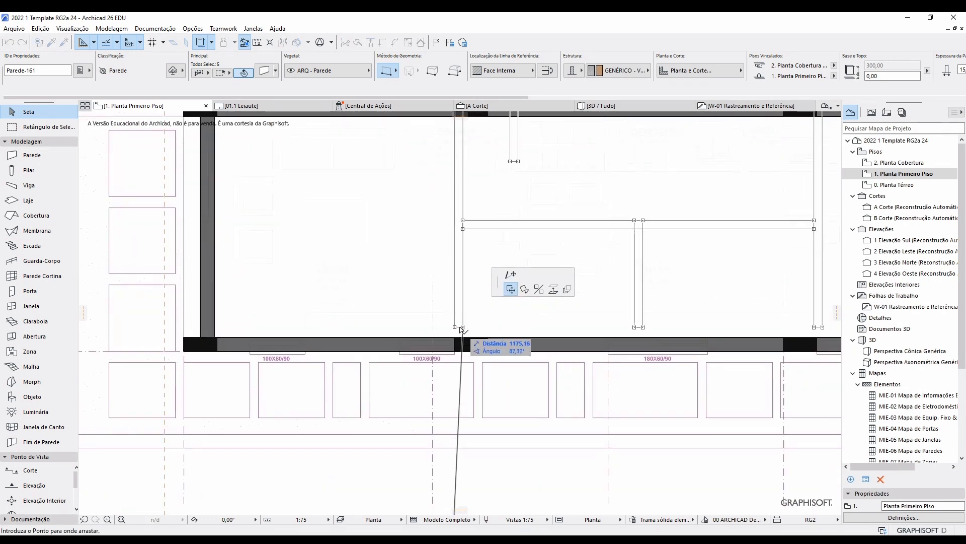
click(434, 337)
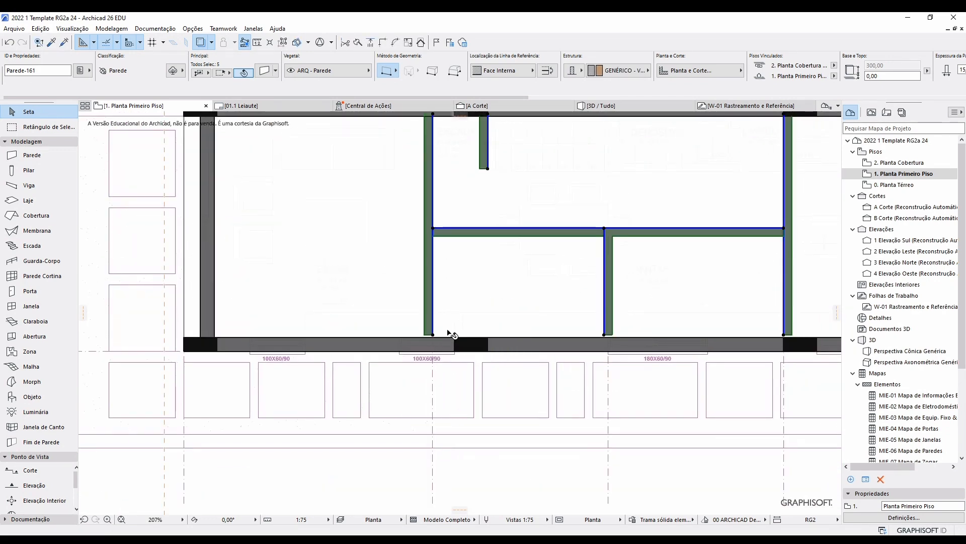
scroll(474, 431, down, 10)
scroll(472, 431, up, 2)
Orbit and pan the 3D view to frame the building beside the earlier test walls.
click(404, 179)
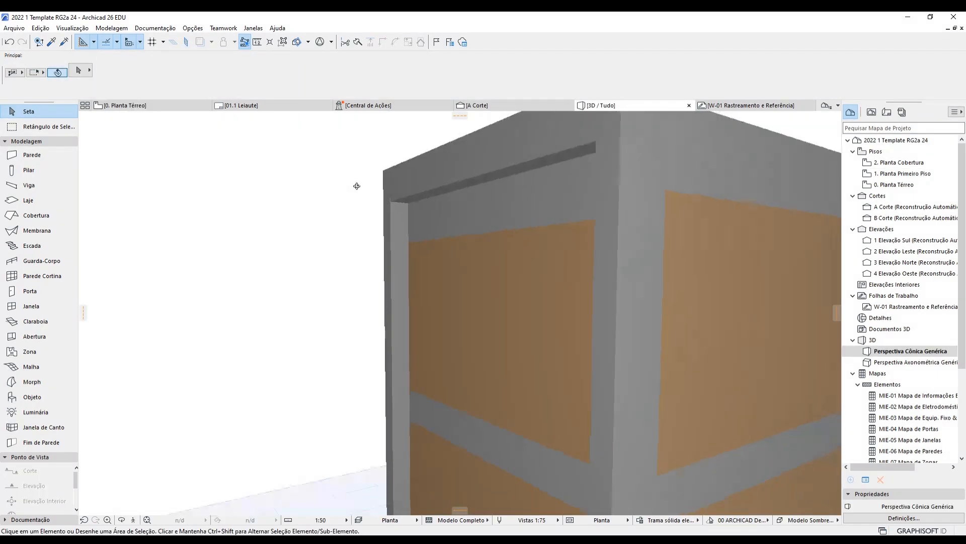
shift+middle_drag(357, 185, 440, 252)
scroll(459, 260, down, 2)
scroll(516, 298, down, 2)
middle_drag(524, 320, 428, 306)
Leave the 3D window and show the 0. Planta Térreo floor plan again.
scroll(427, 306, down, 3)
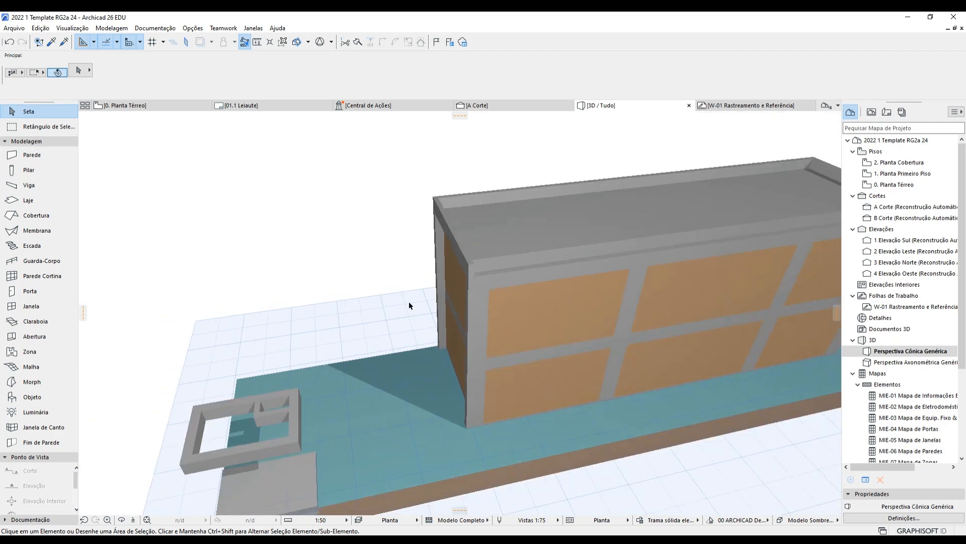
click(134, 108)
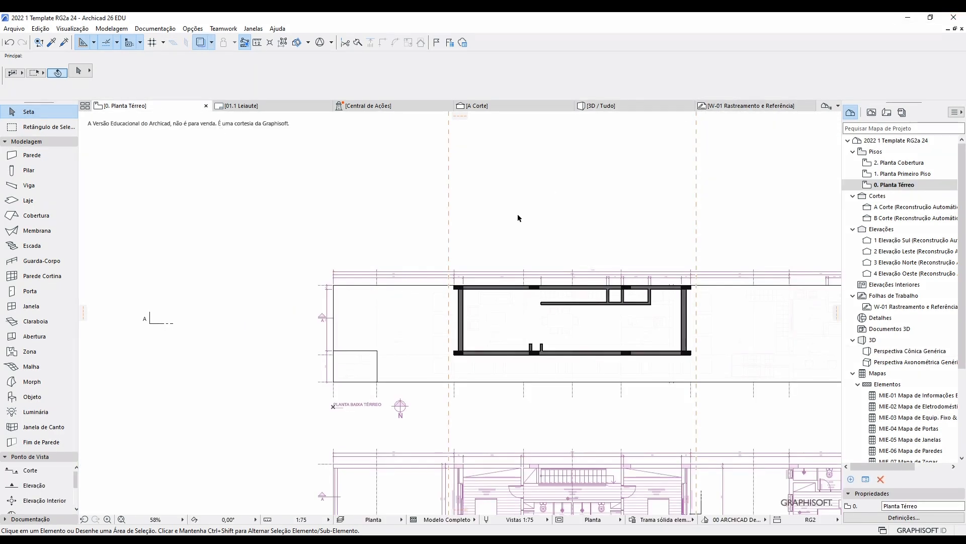
Make the Wall tool draw rectangles topped at 1. Planta Primeiro Piso with -40 offset.
click(47, 156)
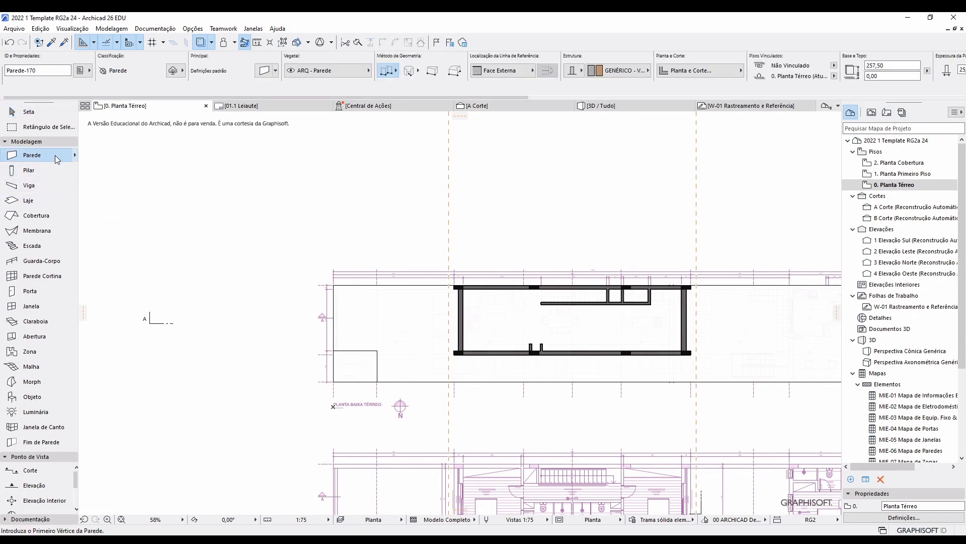
click(396, 70)
click(448, 62)
key(ctrl+t)
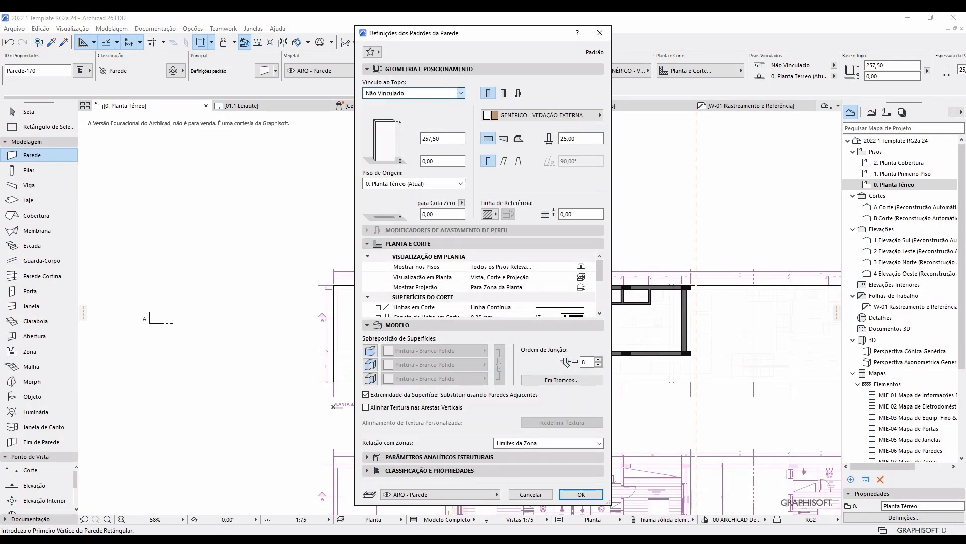
click(430, 111)
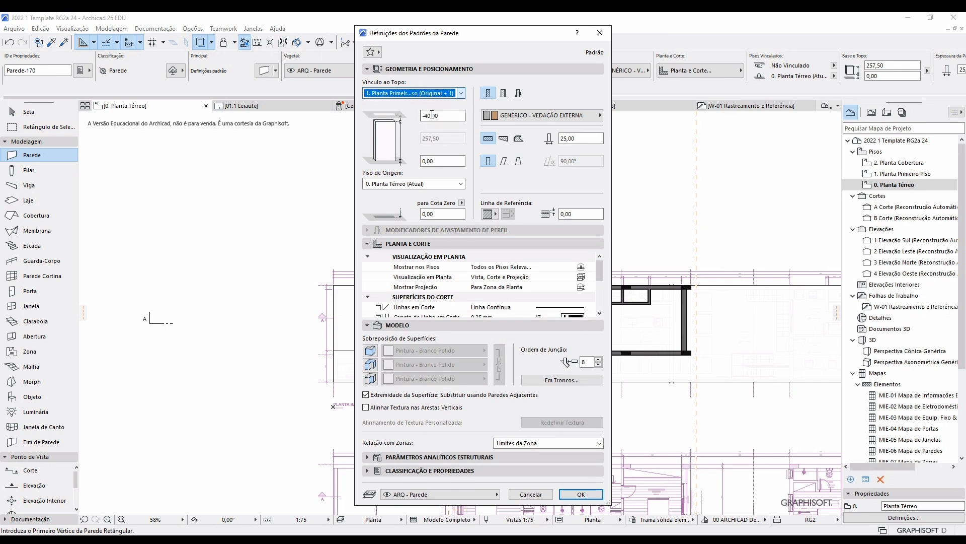
click(580, 495)
scroll(336, 287, up, 3)
Draw a rectangular boundary wall around the site on the outline's inside face.
click(335, 287)
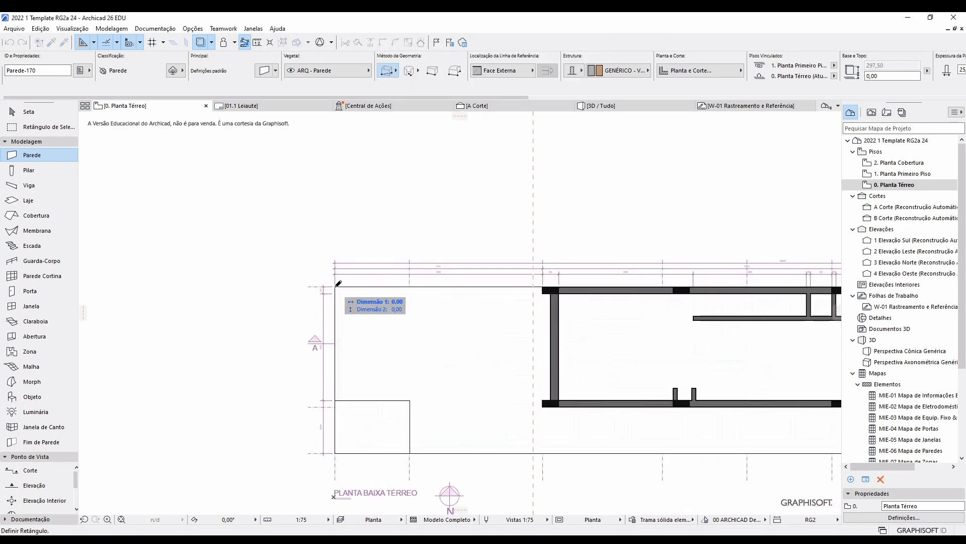
middle_drag(593, 432, 524, 408)
middle_drag(635, 431, 352, 424)
key(c)
middle_drag(551, 414, 351, 410)
click(521, 416)
Review the new boundary wall in 3D, then go back to the ground-floor plan.
middle_drag(266, 334, 697, 289)
scroll(697, 289, down, 2)
middle_drag(428, 291, 569, 312)
key(F3)
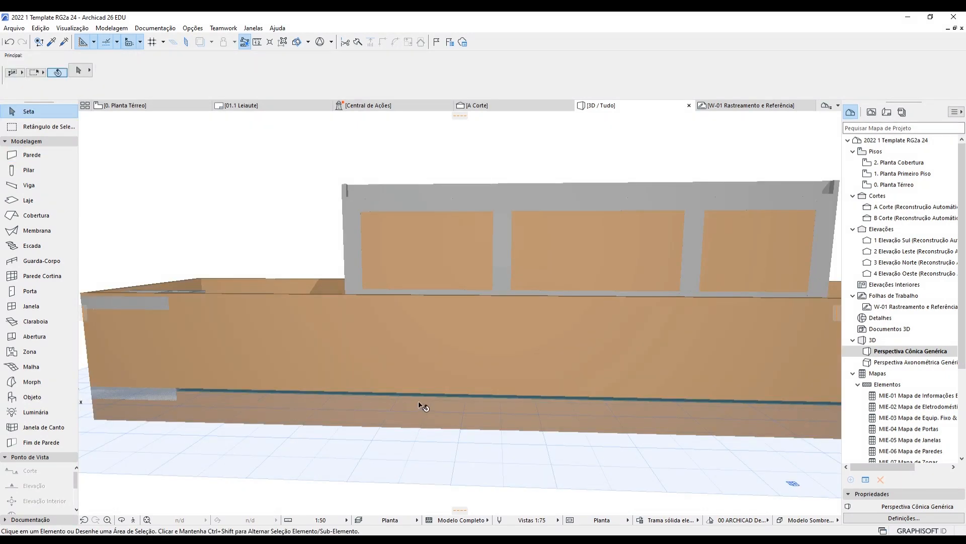
shift+middle_drag(142, 390, 223, 345)
click(125, 105)
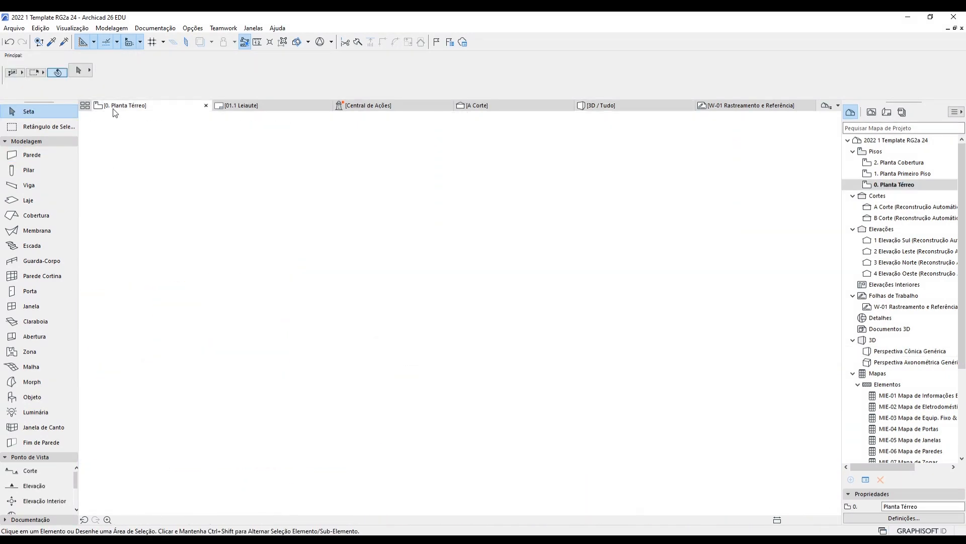
Set the default beam size value to 50 in the Beam settings.
click(30, 185)
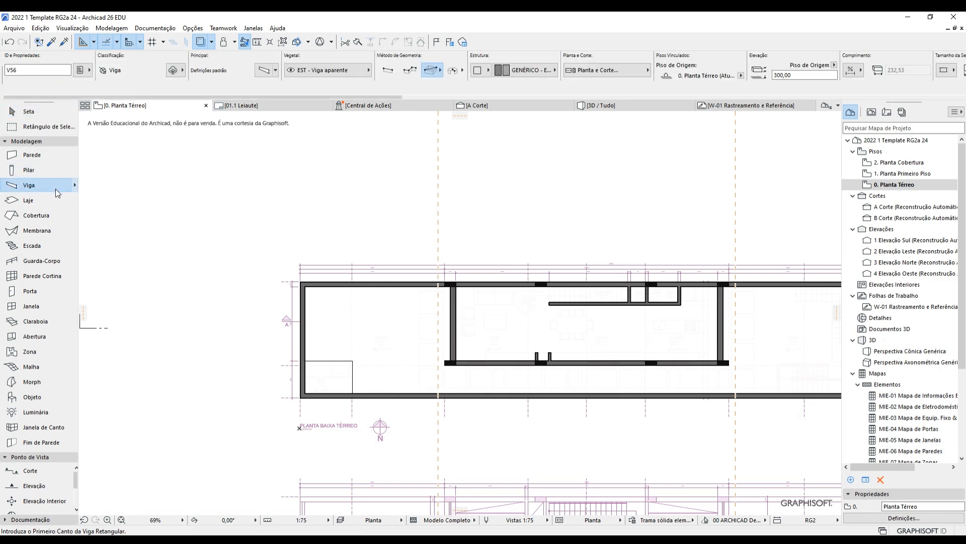
key(ctrl+t)
click(504, 115)
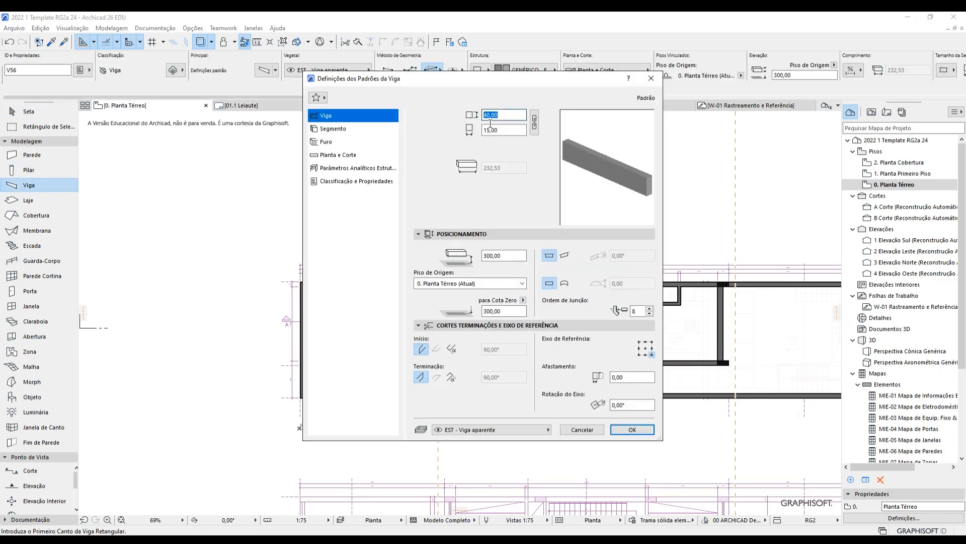
text(50)
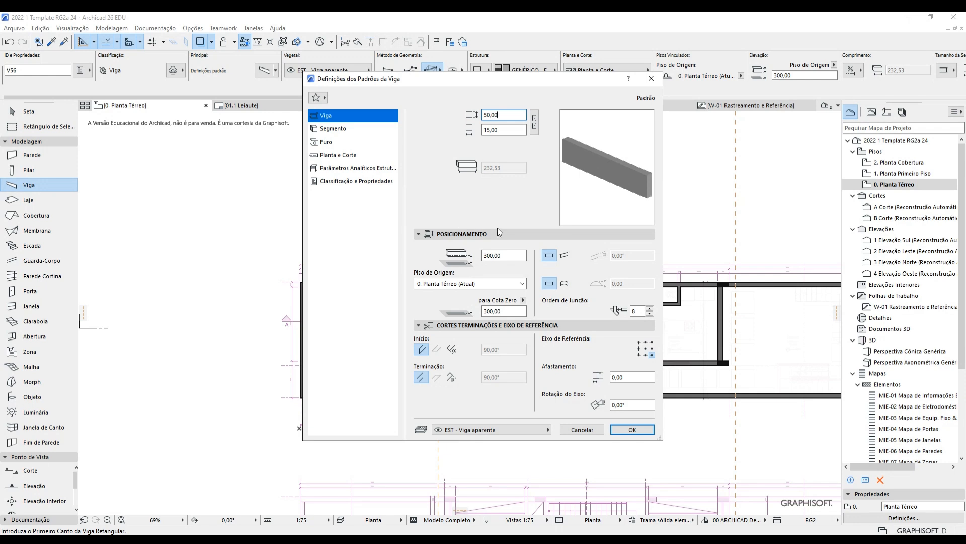
click(633, 430)
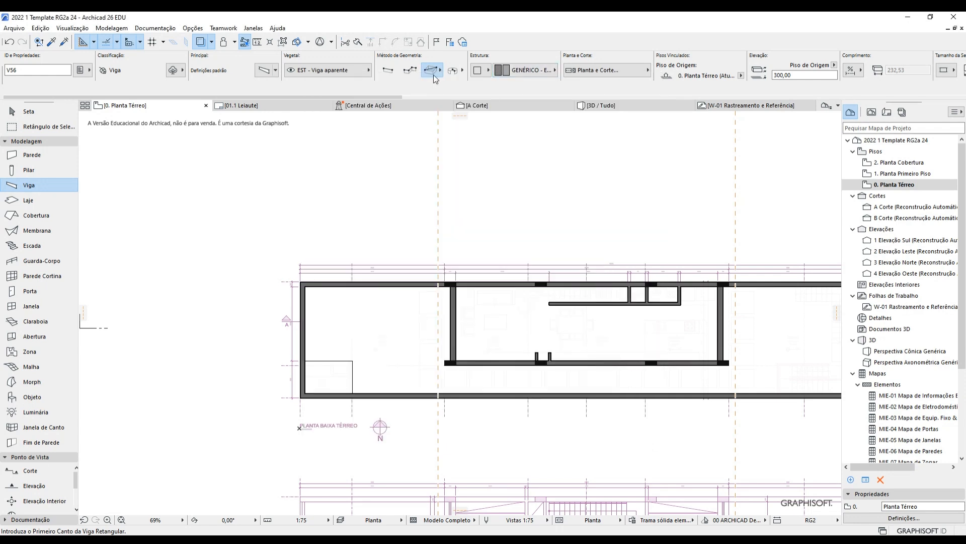
Place a trial beam corner at the wall corner, then cancel it.
scroll(288, 298, up, 4)
click(315, 264)
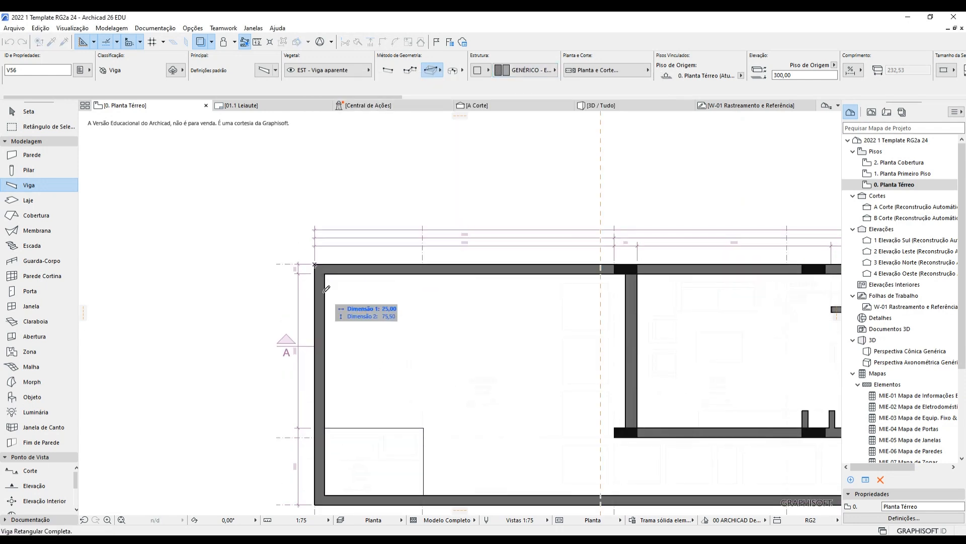
scroll(422, 362, down, 3)
scroll(397, 321, up, 2)
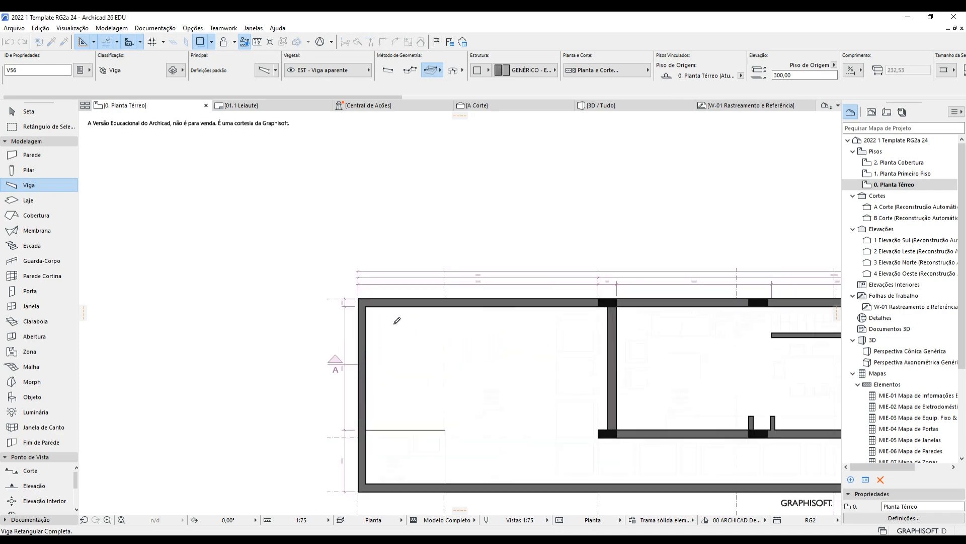
key(Escape)
Change the beam's second dimension to 25 and apply the settings.
key(ctrl+t)
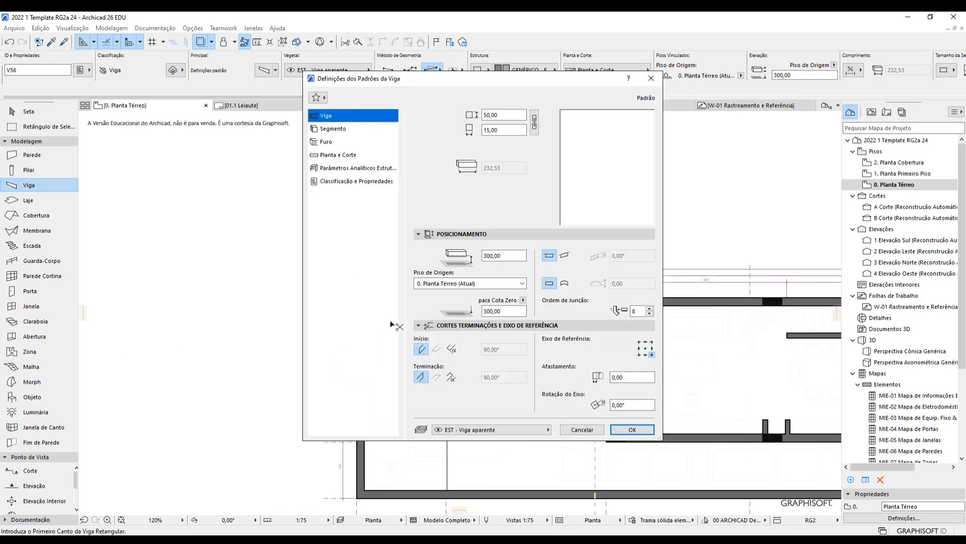
key(Tab)
text(25)
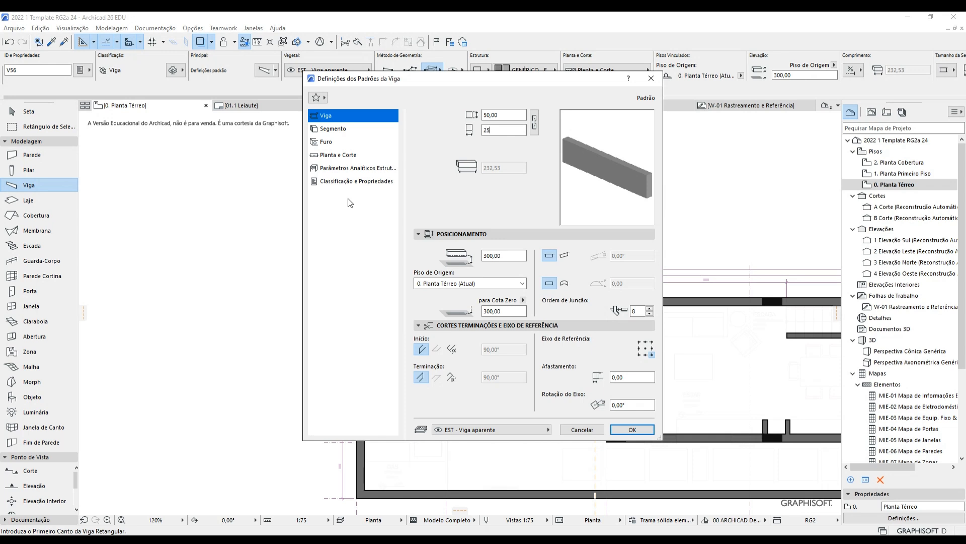
key(Return)
Start the beam rectangle at the wall corner and zoom to the lower-right corner.
scroll(366, 305, up, 2)
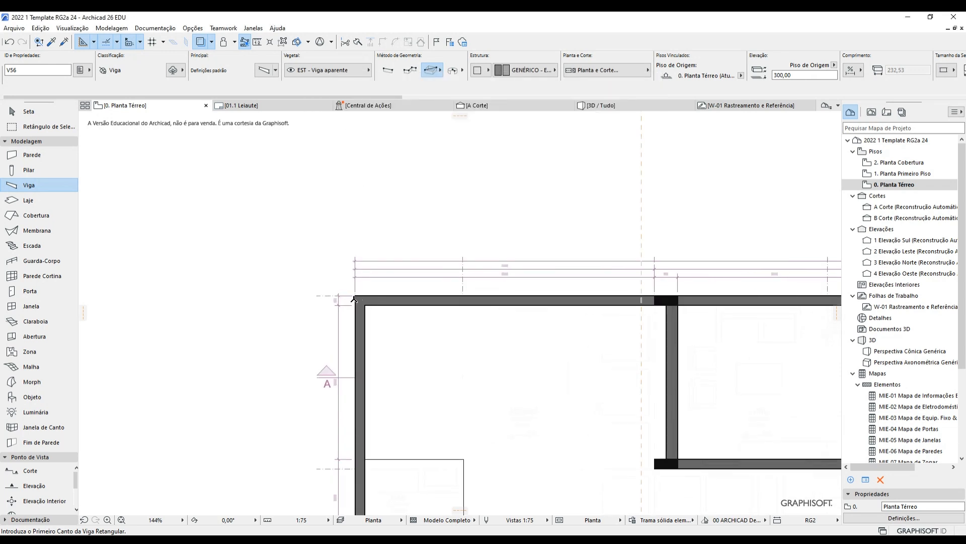
click(357, 297)
scroll(474, 405, down, 4)
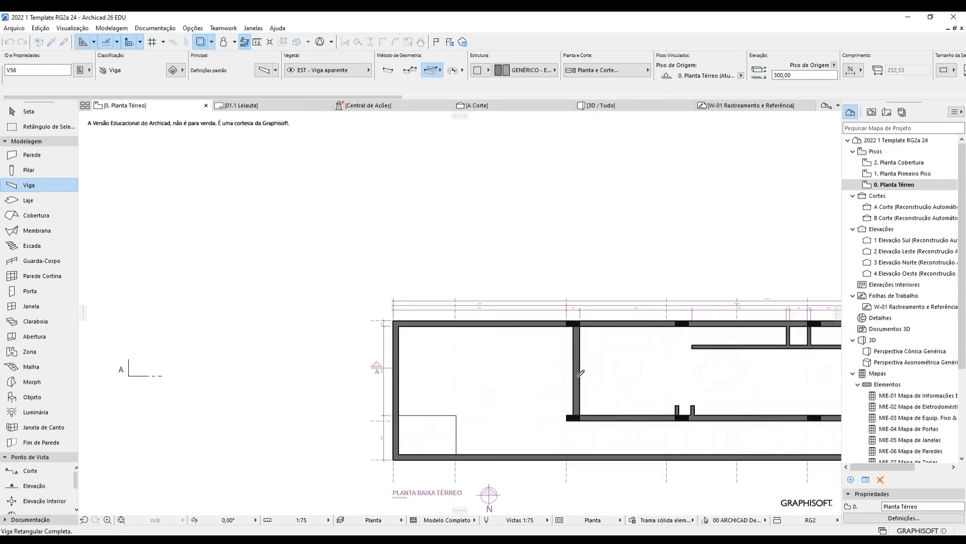
scroll(606, 427, up, 3)
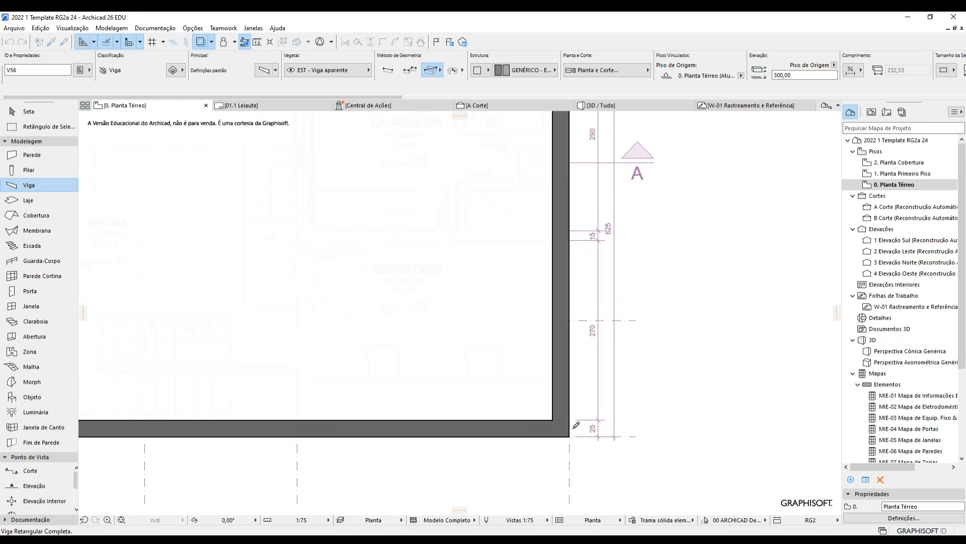
Finish the beam rectangle and trace the boundary wall chain around the lot.
click(573, 432)
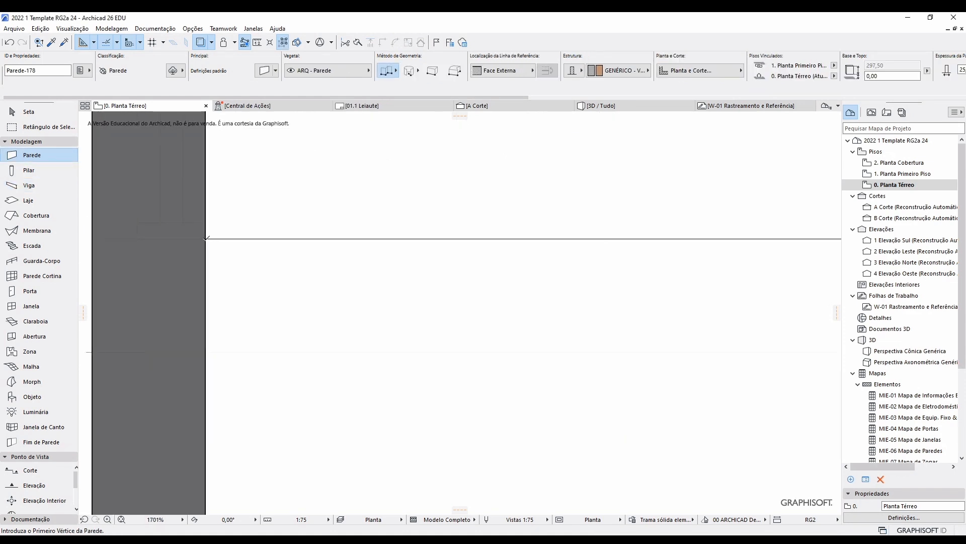
click(206, 239)
scroll(605, 282, down, 3)
middle_drag(759, 286, 344, 287)
click(485, 265)
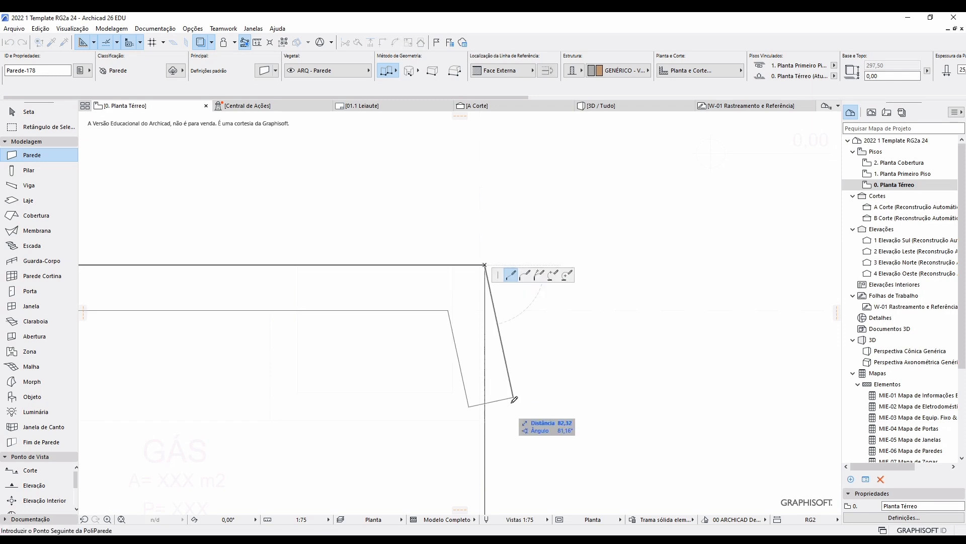
middle_drag(501, 423, 398, 202)
click(381, 361)
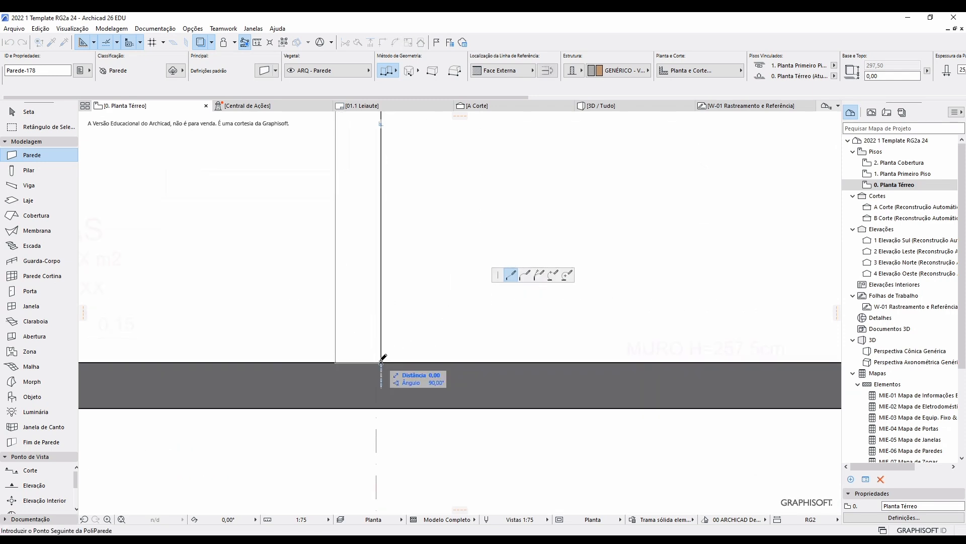
click(381, 361)
Review the new walls on the plan and show the model in 3D.
scroll(381, 361, down, 4)
middle_drag(354, 338, 375, 391)
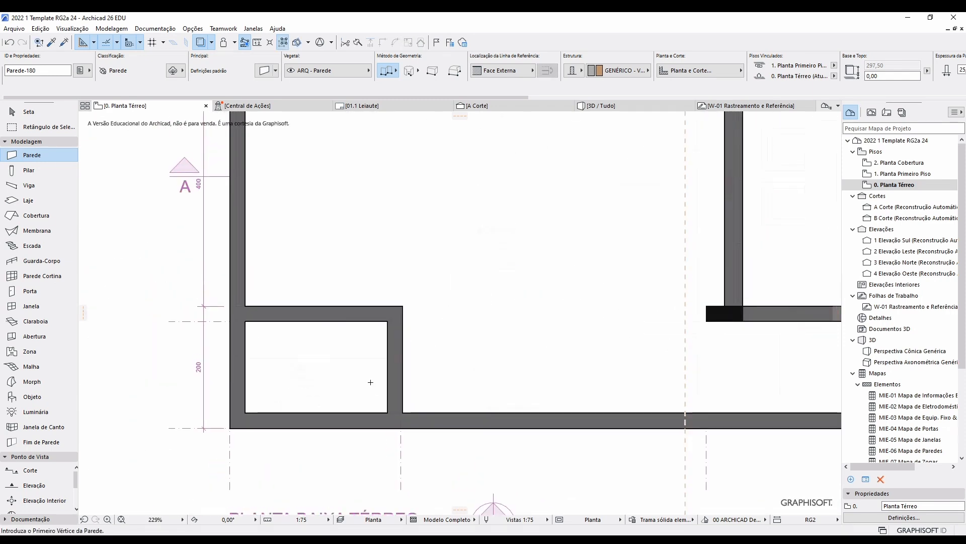
click(600, 105)
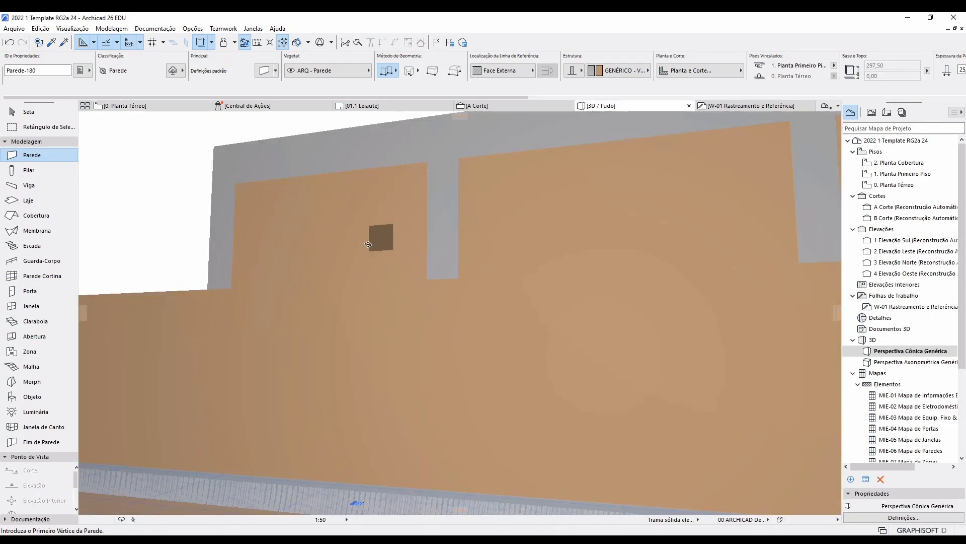
Set the four boundary walls' top link to Não Vinculado and height to 257,5.
middle_drag(367, 324, 449, 357)
shift+middle_drag(365, 363, 627, 286)
scroll(554, 282, up, 3)
shift+middle_drag(524, 280, 679, 332)
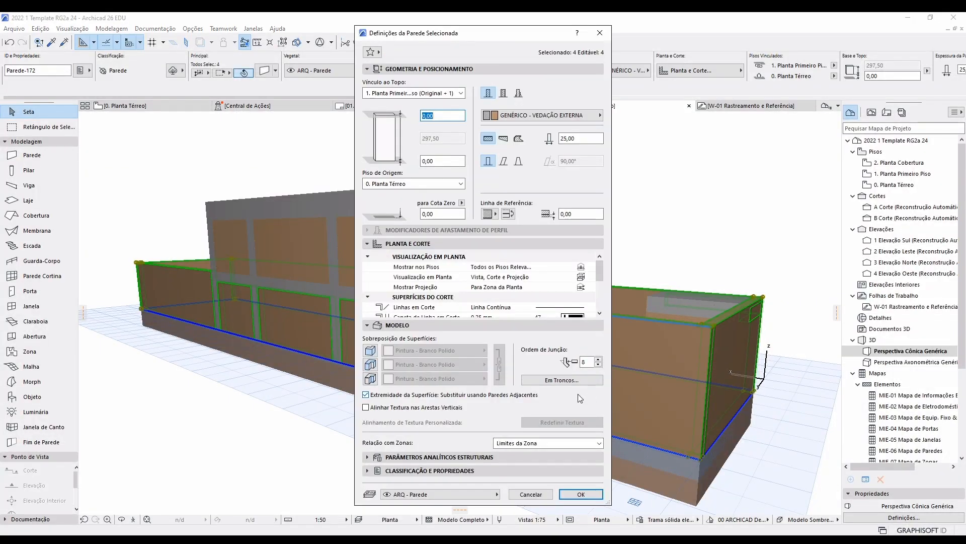
click(449, 96)
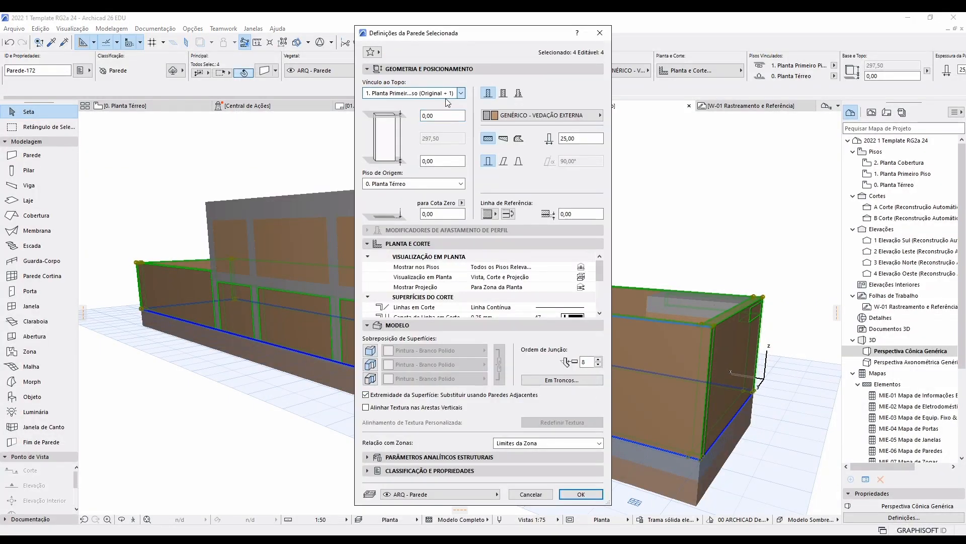
click(434, 104)
drag(448, 141, 375, 183)
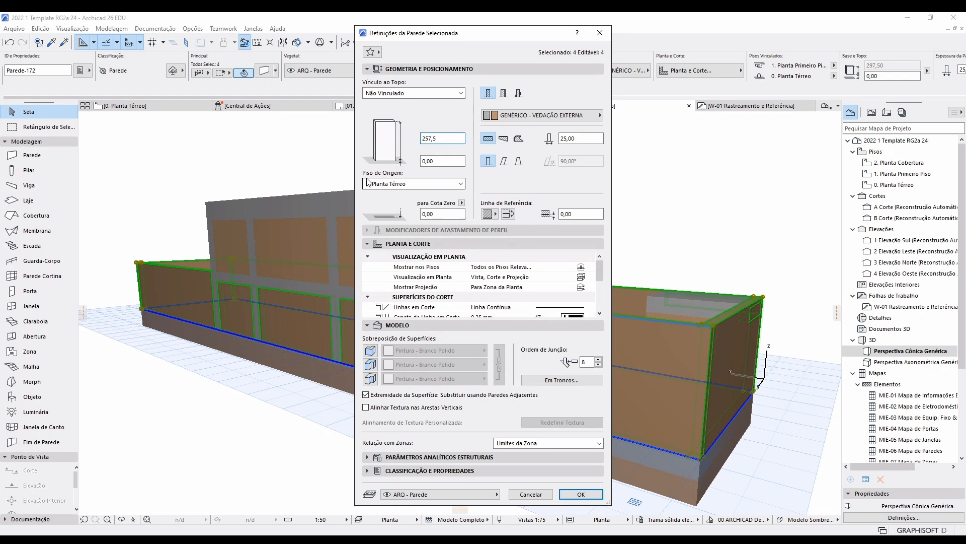
key(Return)
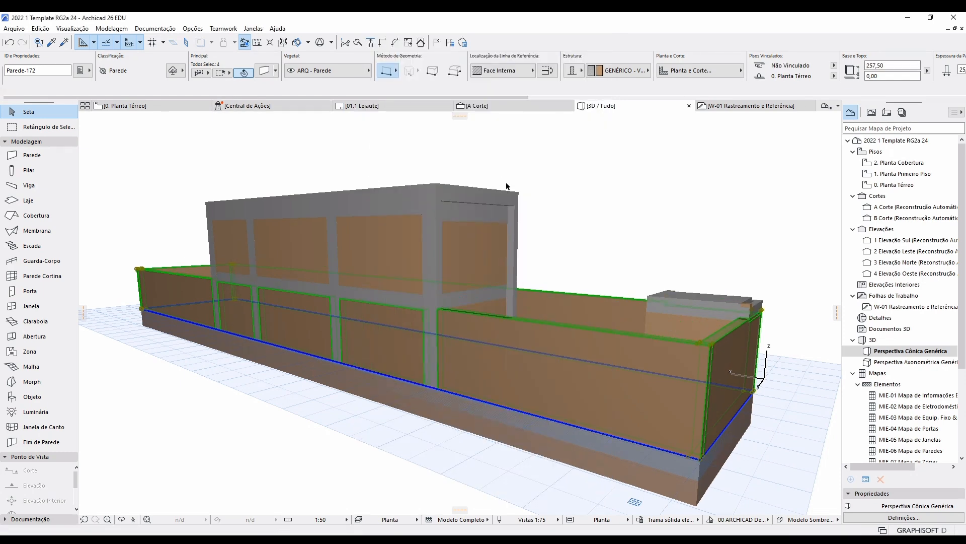
Measure the boundary wall's height in the 3D view with the Measure tool.
click(558, 212)
shift+middle_drag(447, 317, 673, 312)
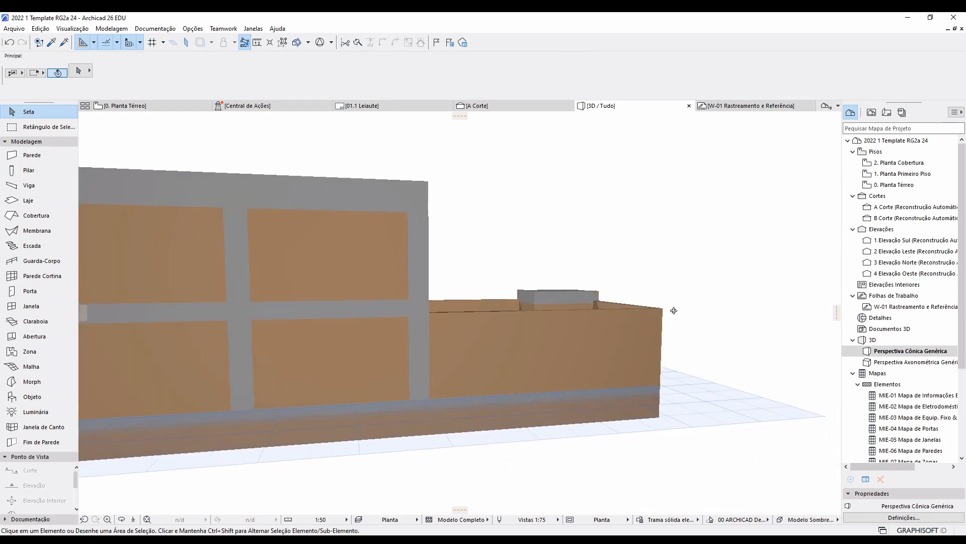
scroll(422, 318, up, 4)
shift+middle_drag(424, 317, 431, 322)
key(m)
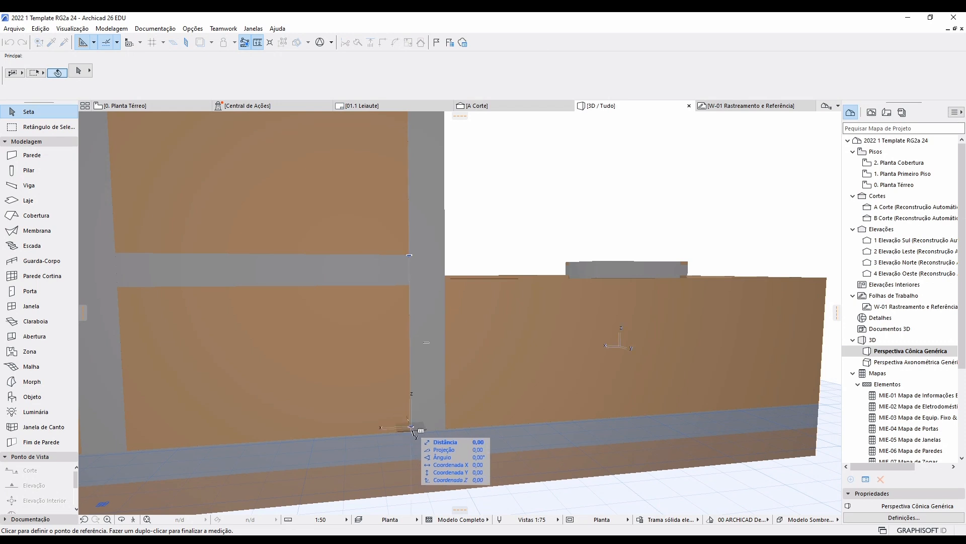
key(Escape)
key(m)
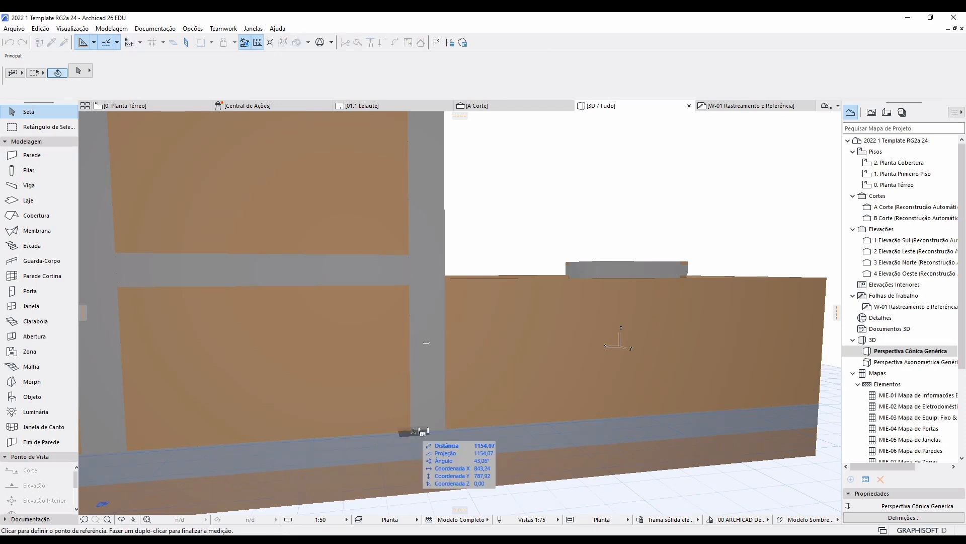
click(410, 431)
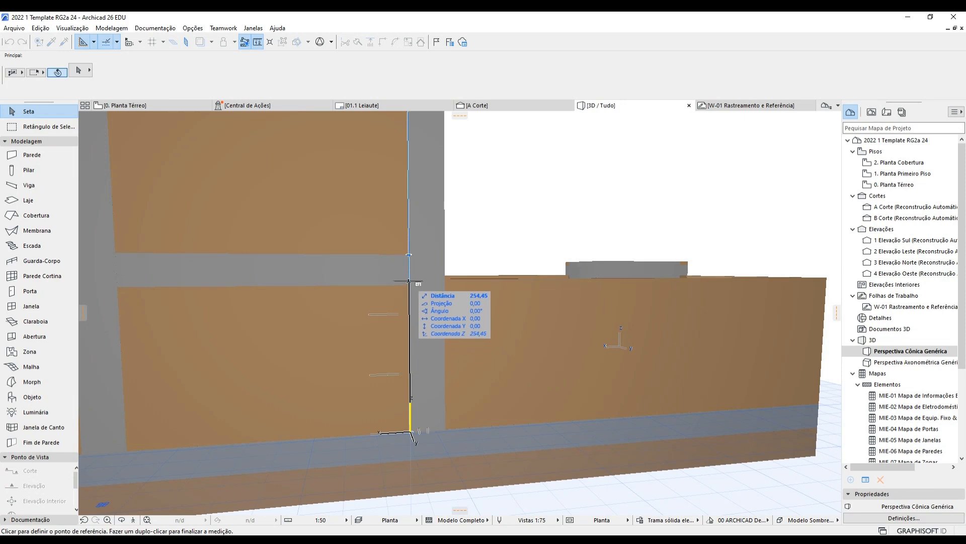
key(Escape)
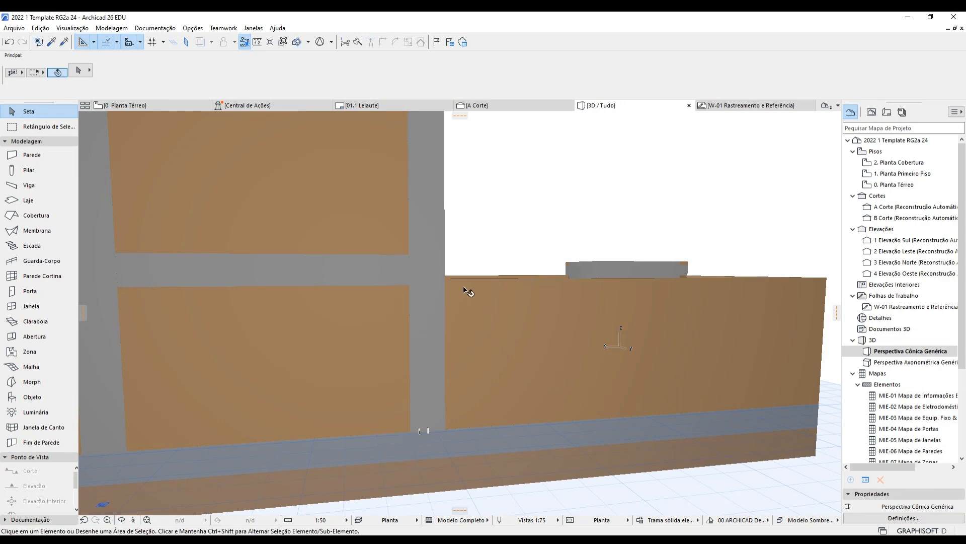
Lower the boundary walls to 247,50 and return to the ground-floor plan.
click(464, 288)
key(ctrl+t)
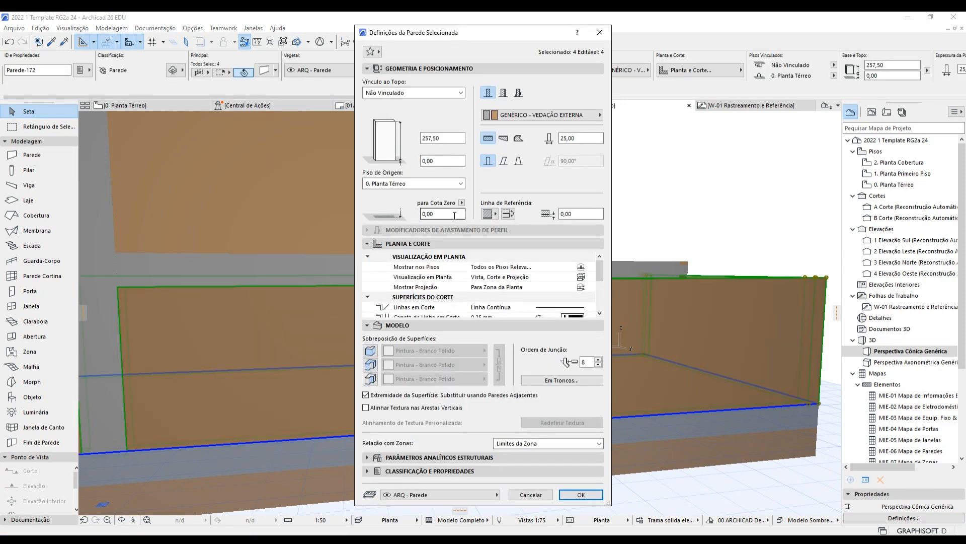
click(430, 138)
click(580, 494)
key(F2)
scroll(623, 282, up, 4)
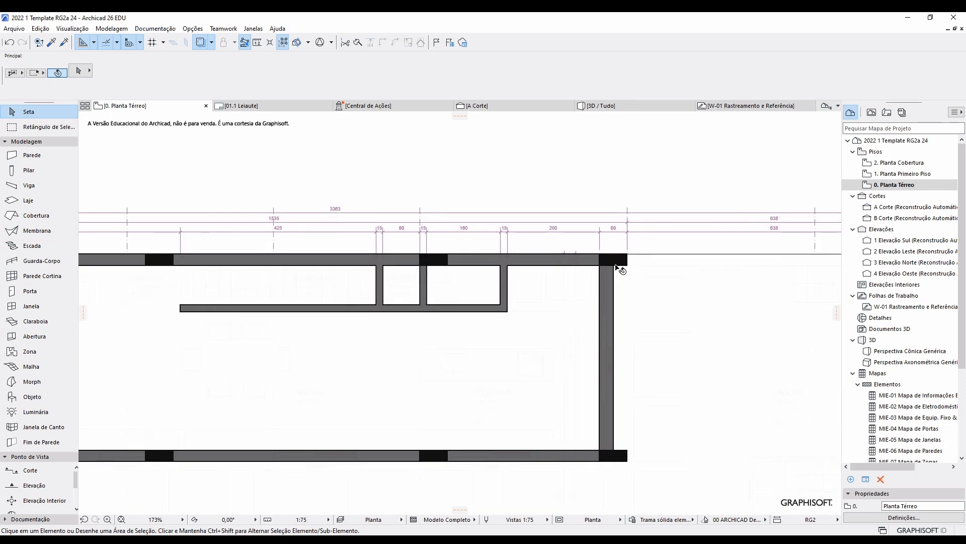
scroll(621, 269, up, 2)
scroll(626, 269, down, 2)
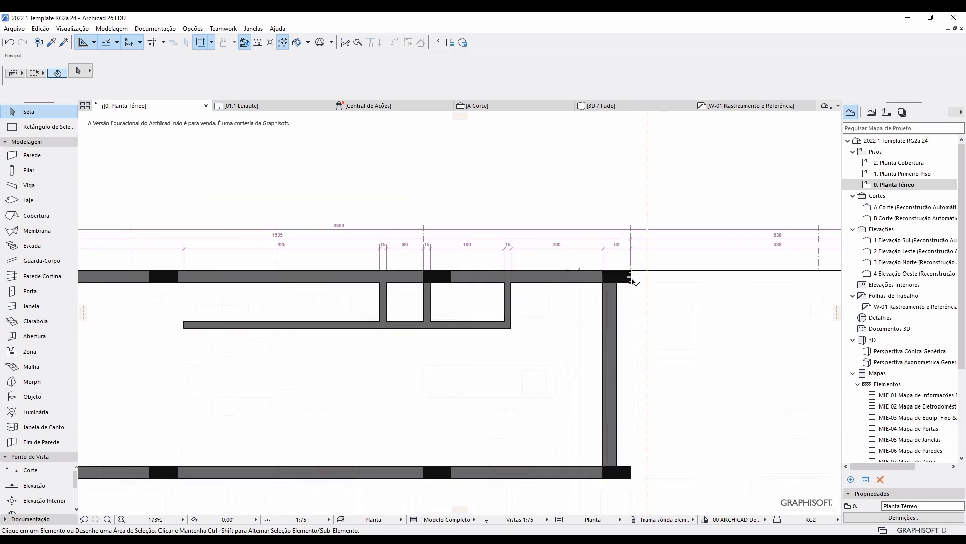
click(622, 290)
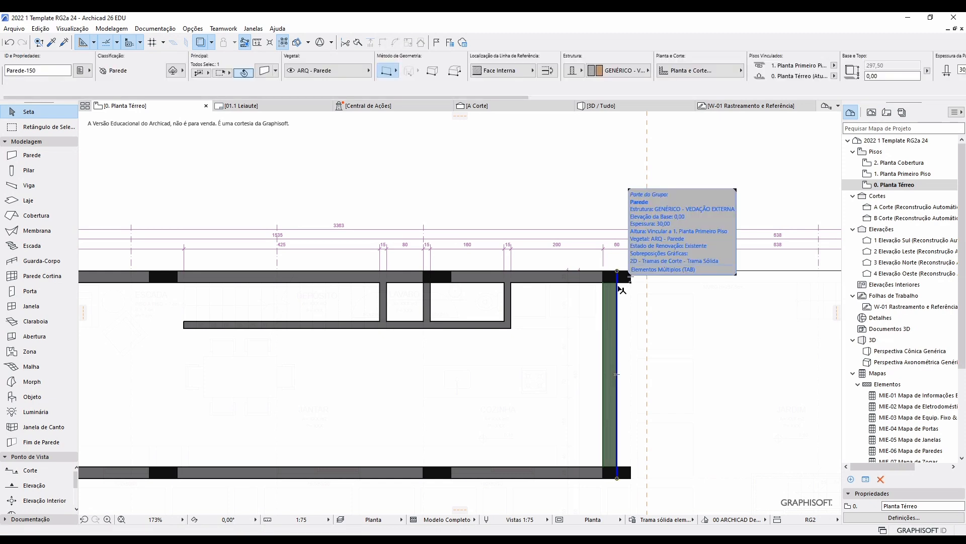
scroll(621, 282, down, 4)
click(389, 340)
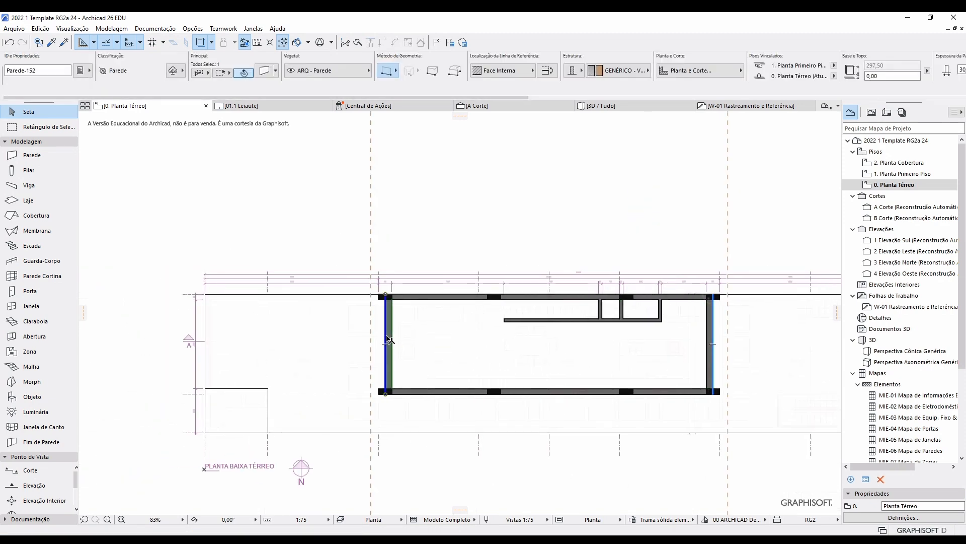